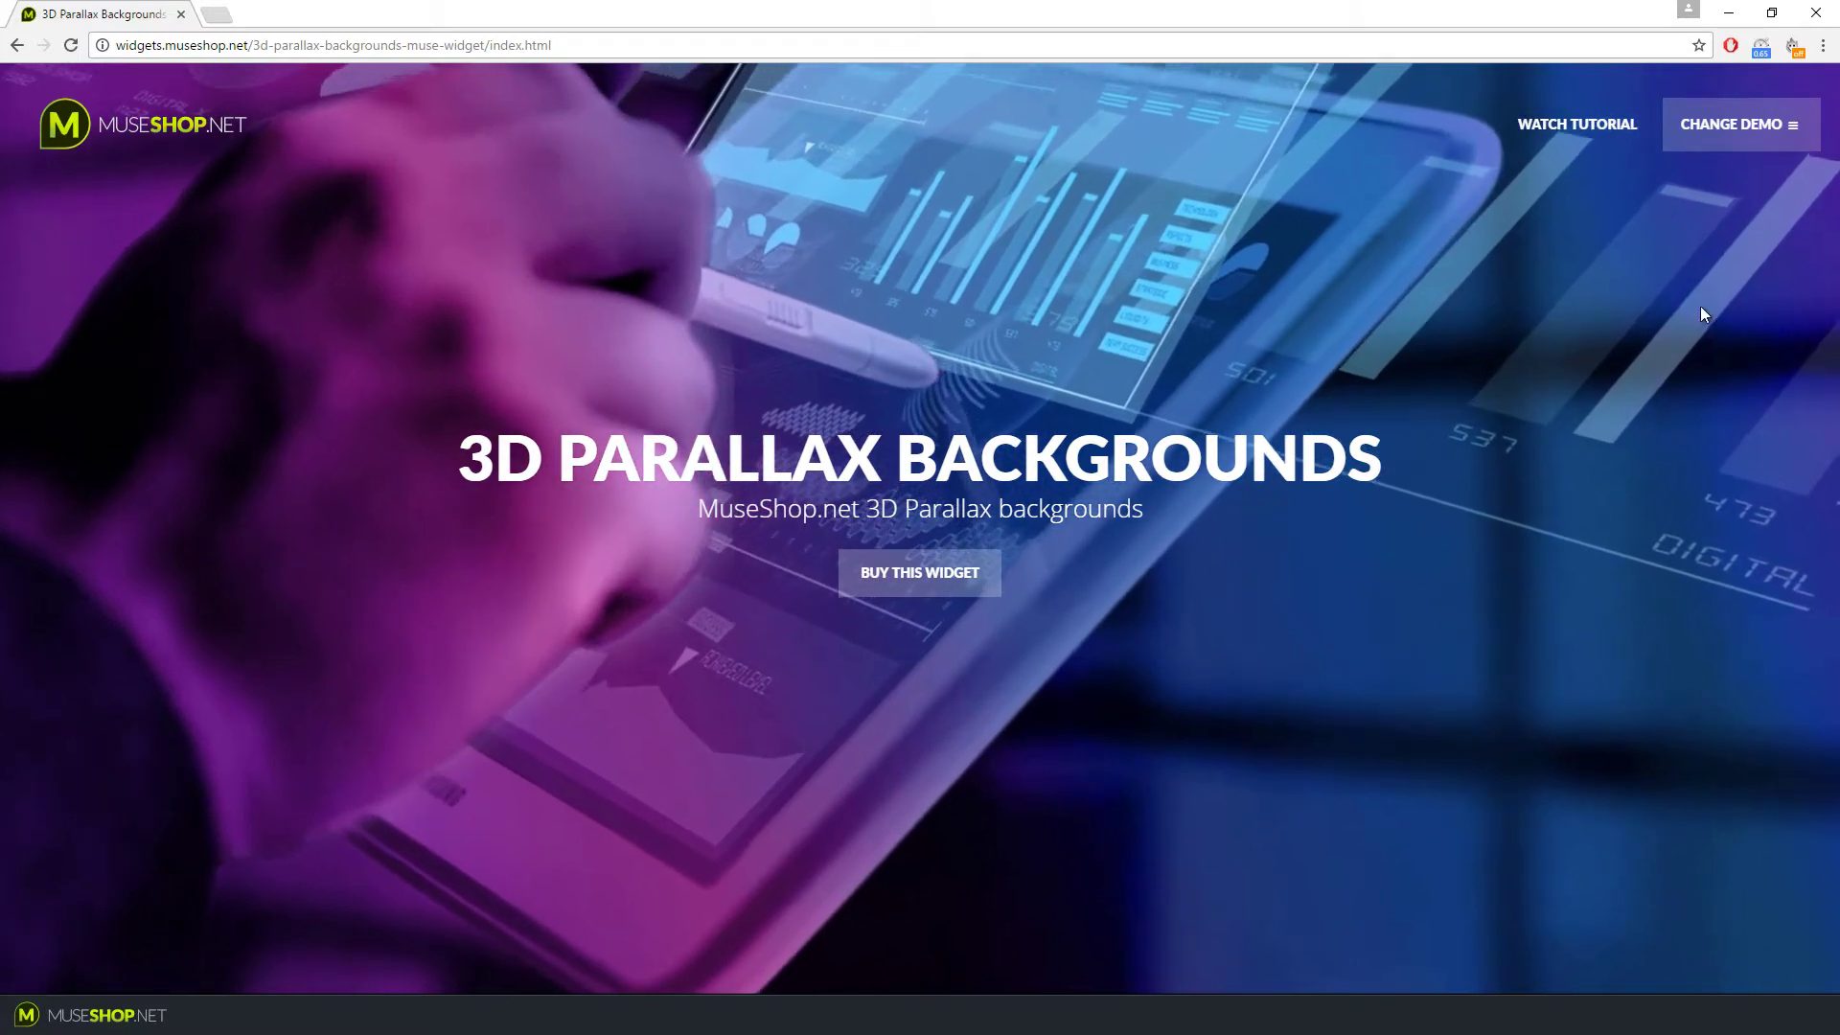
Switch the MuseShop.net demo through Demo 2 - Mountains to Demo 3 - Phones on Desk
left_click(1740, 134)
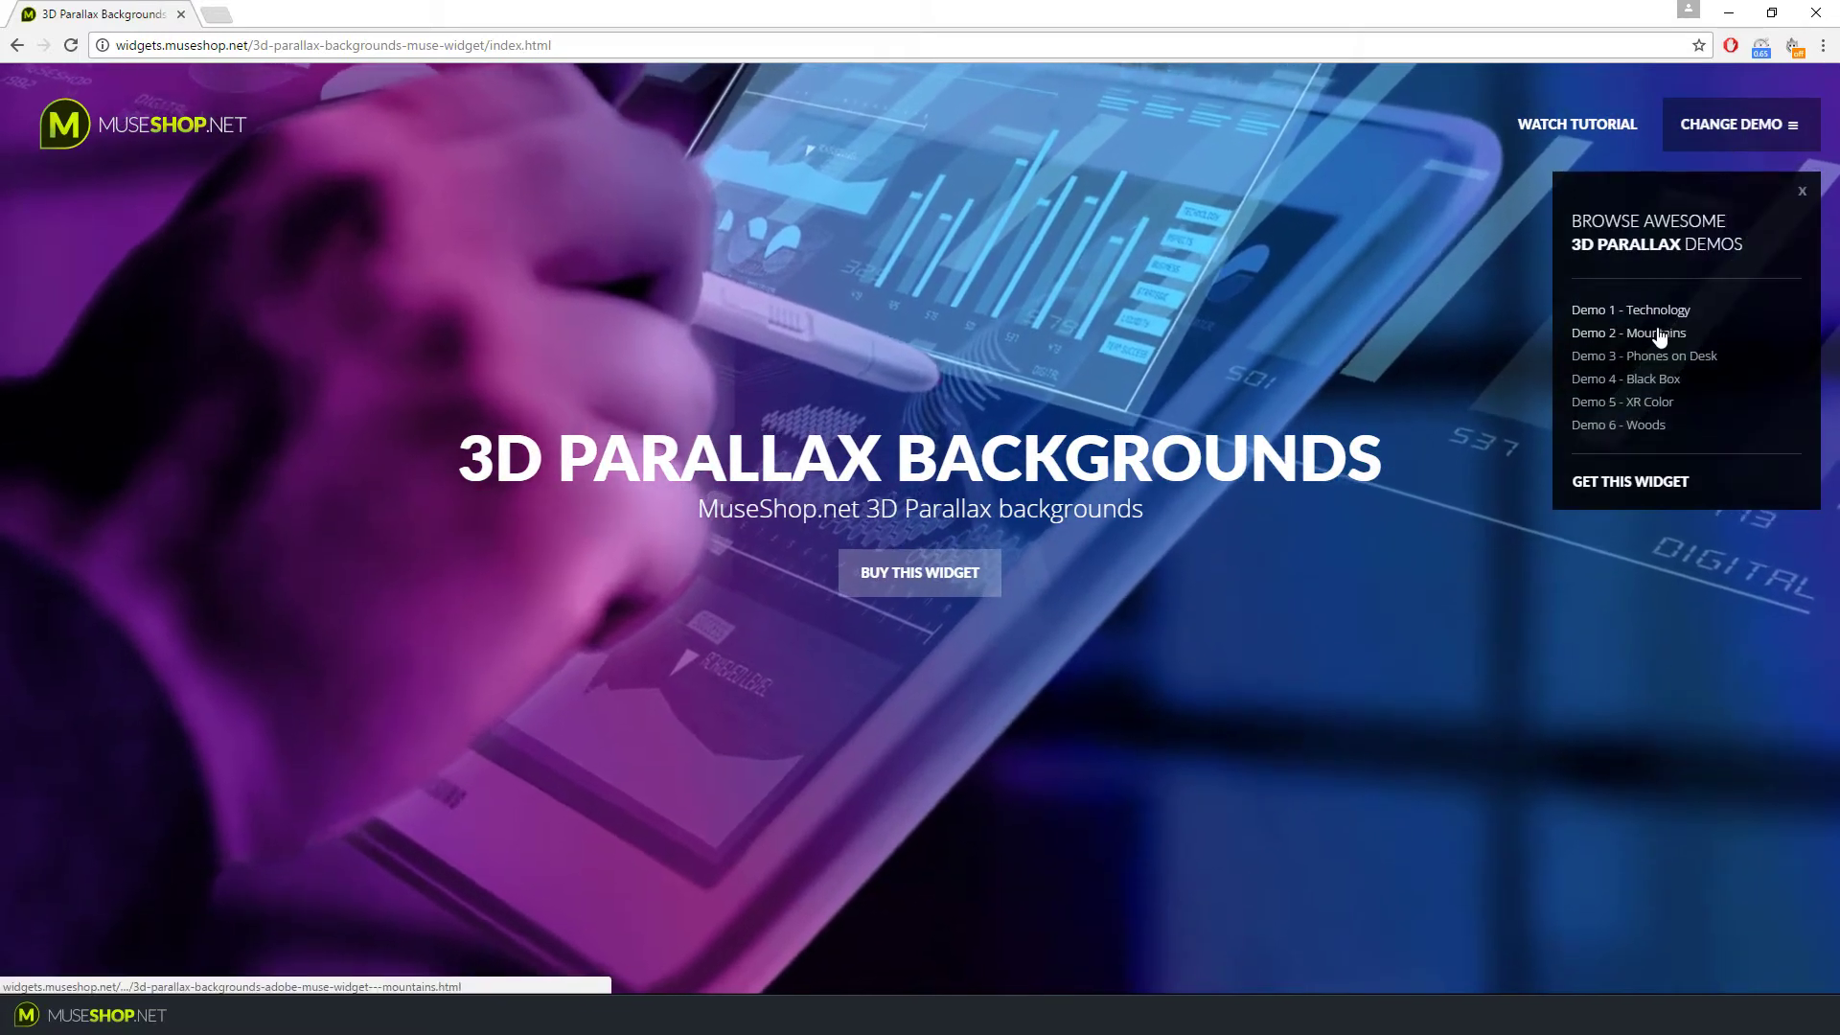
left_click(1657, 334)
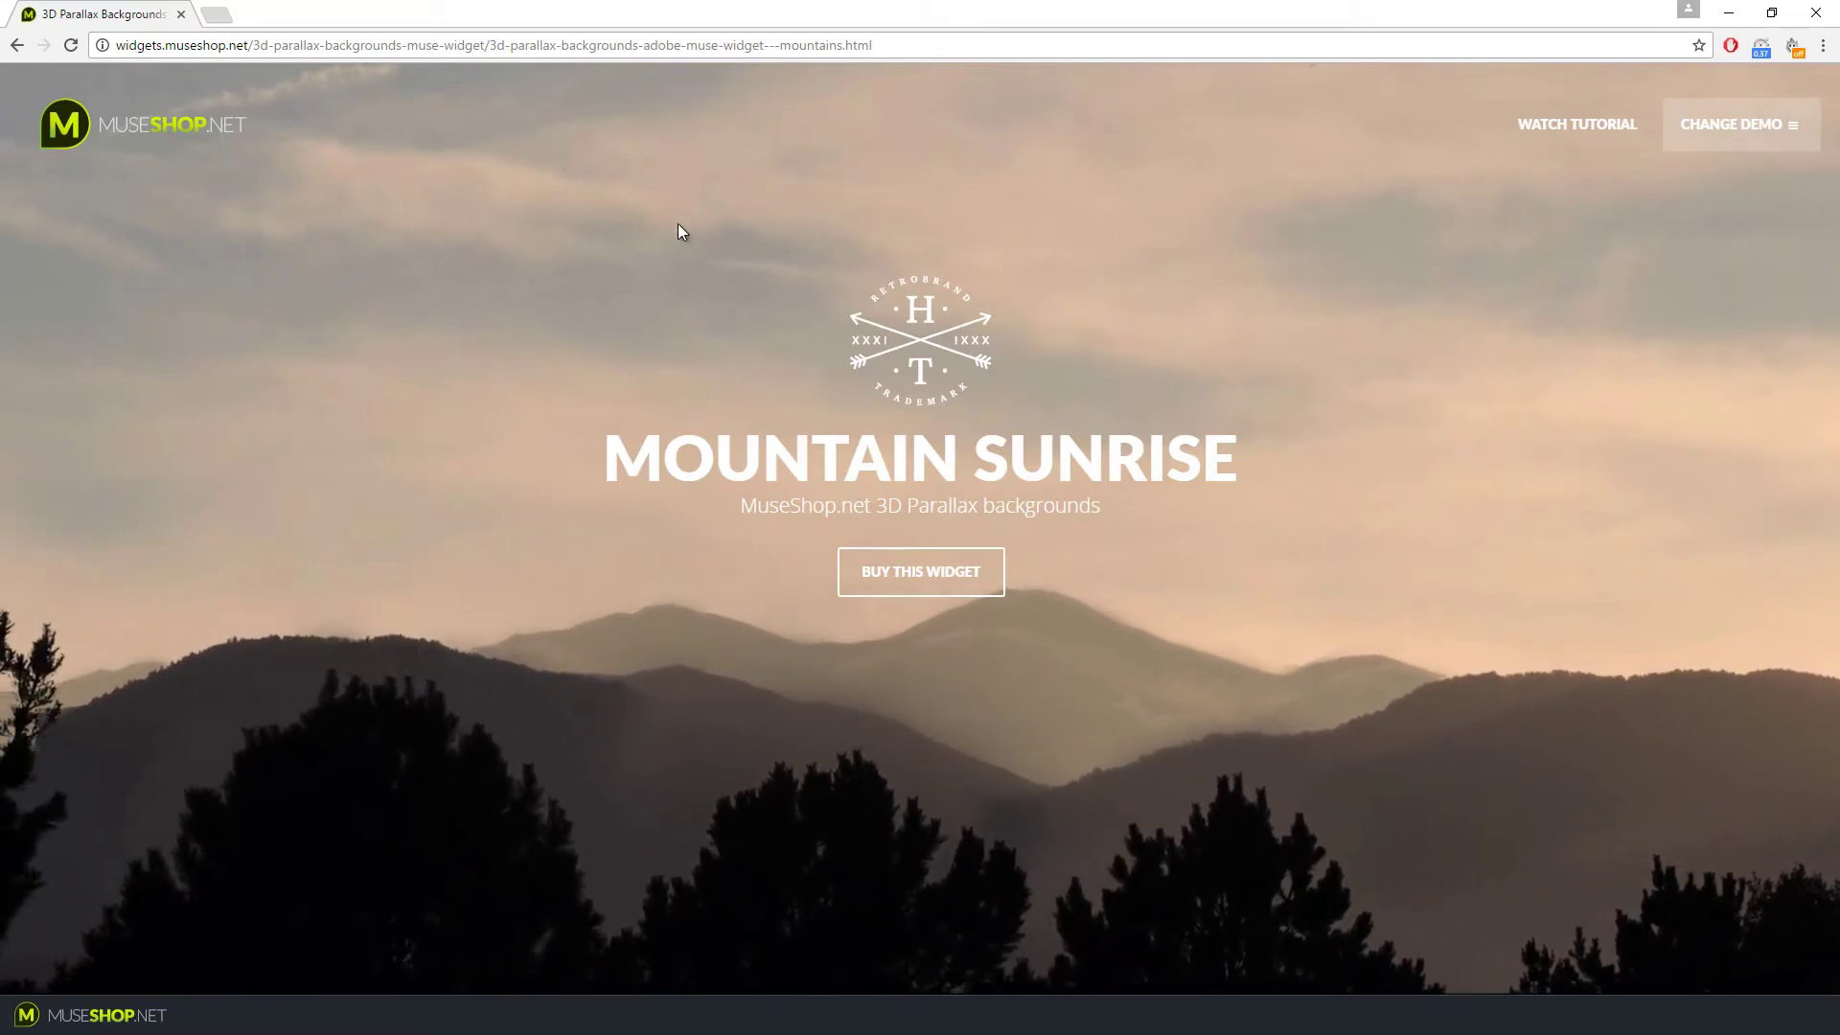
left_click(1741, 124)
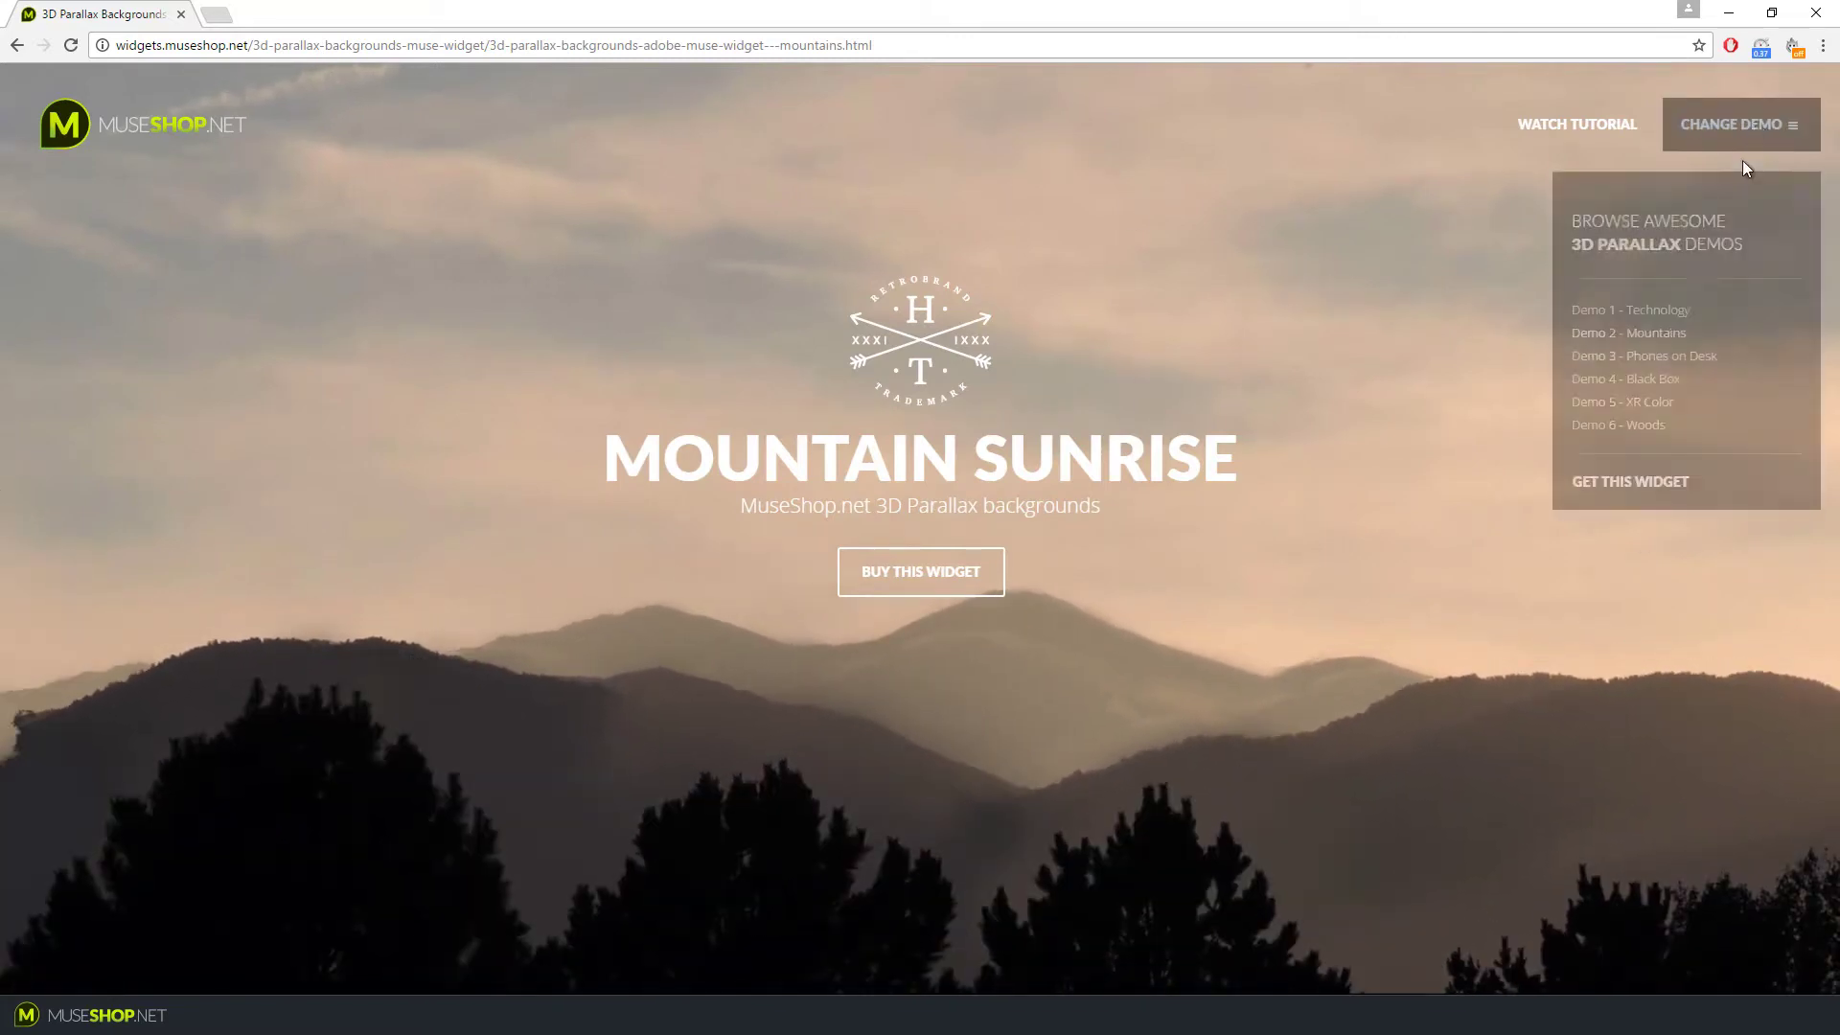
left_click(1685, 336)
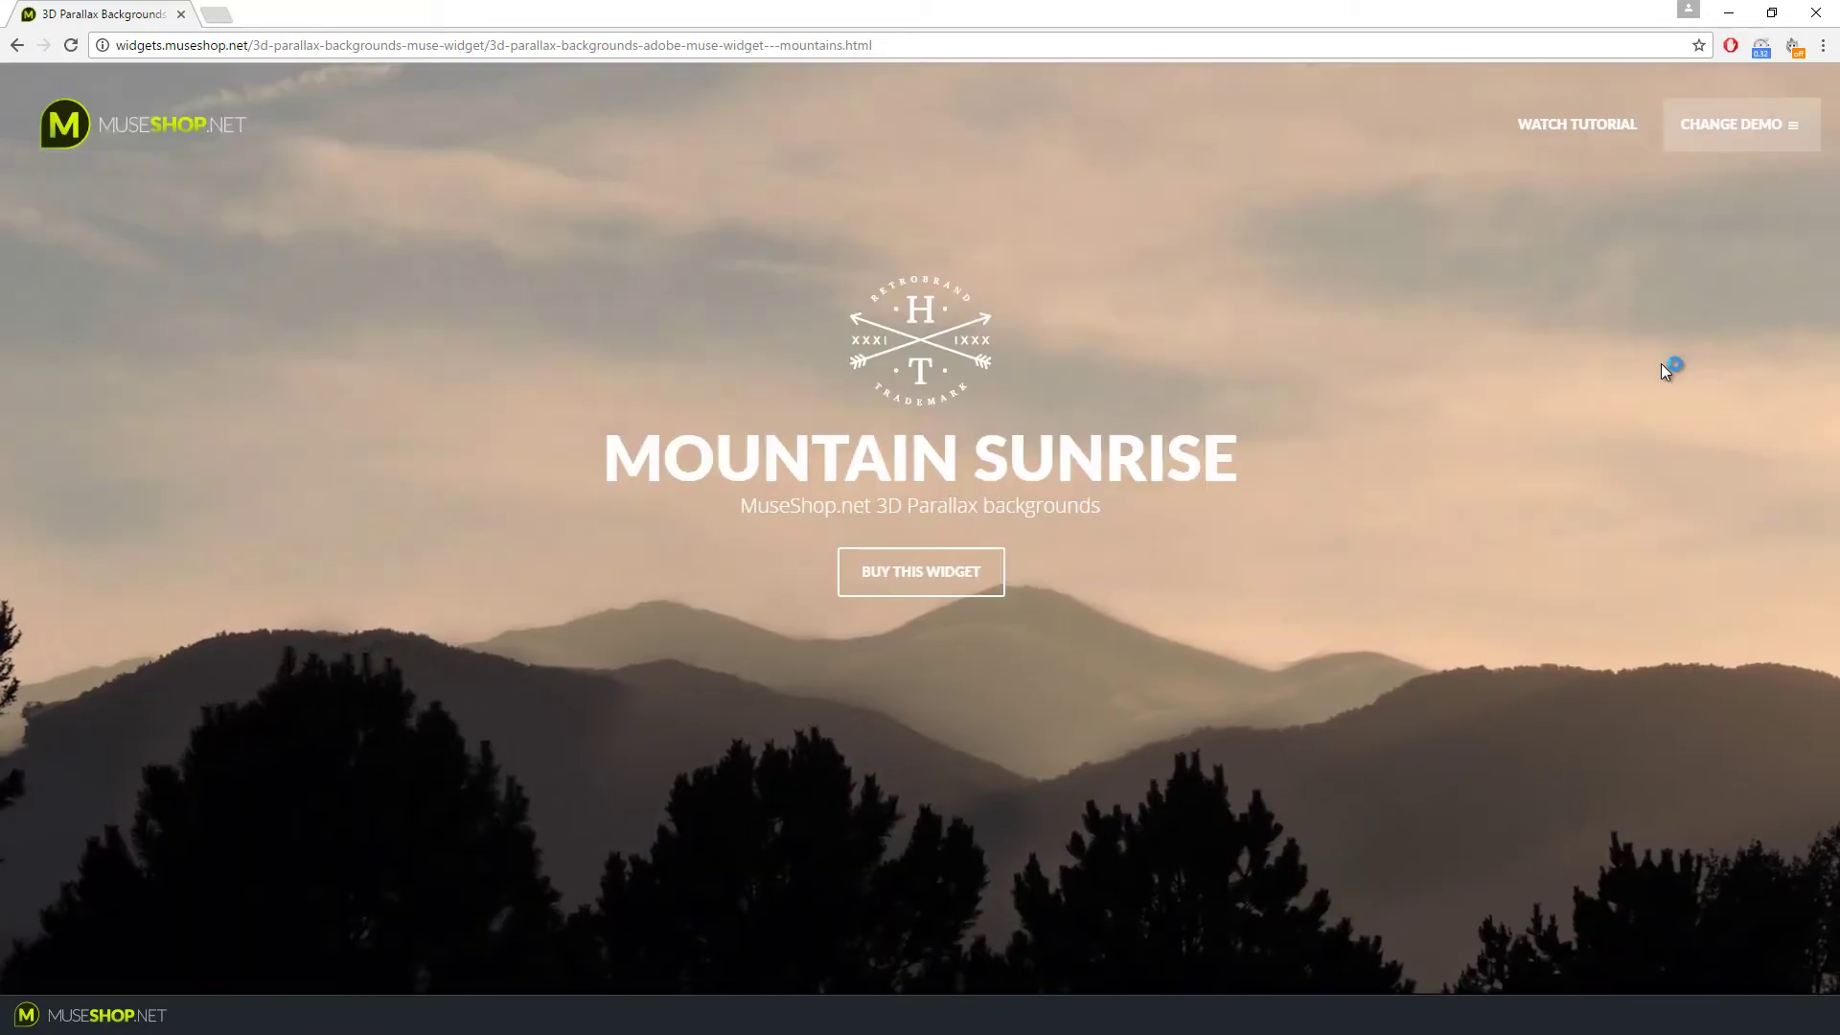
left_click(1788, 136)
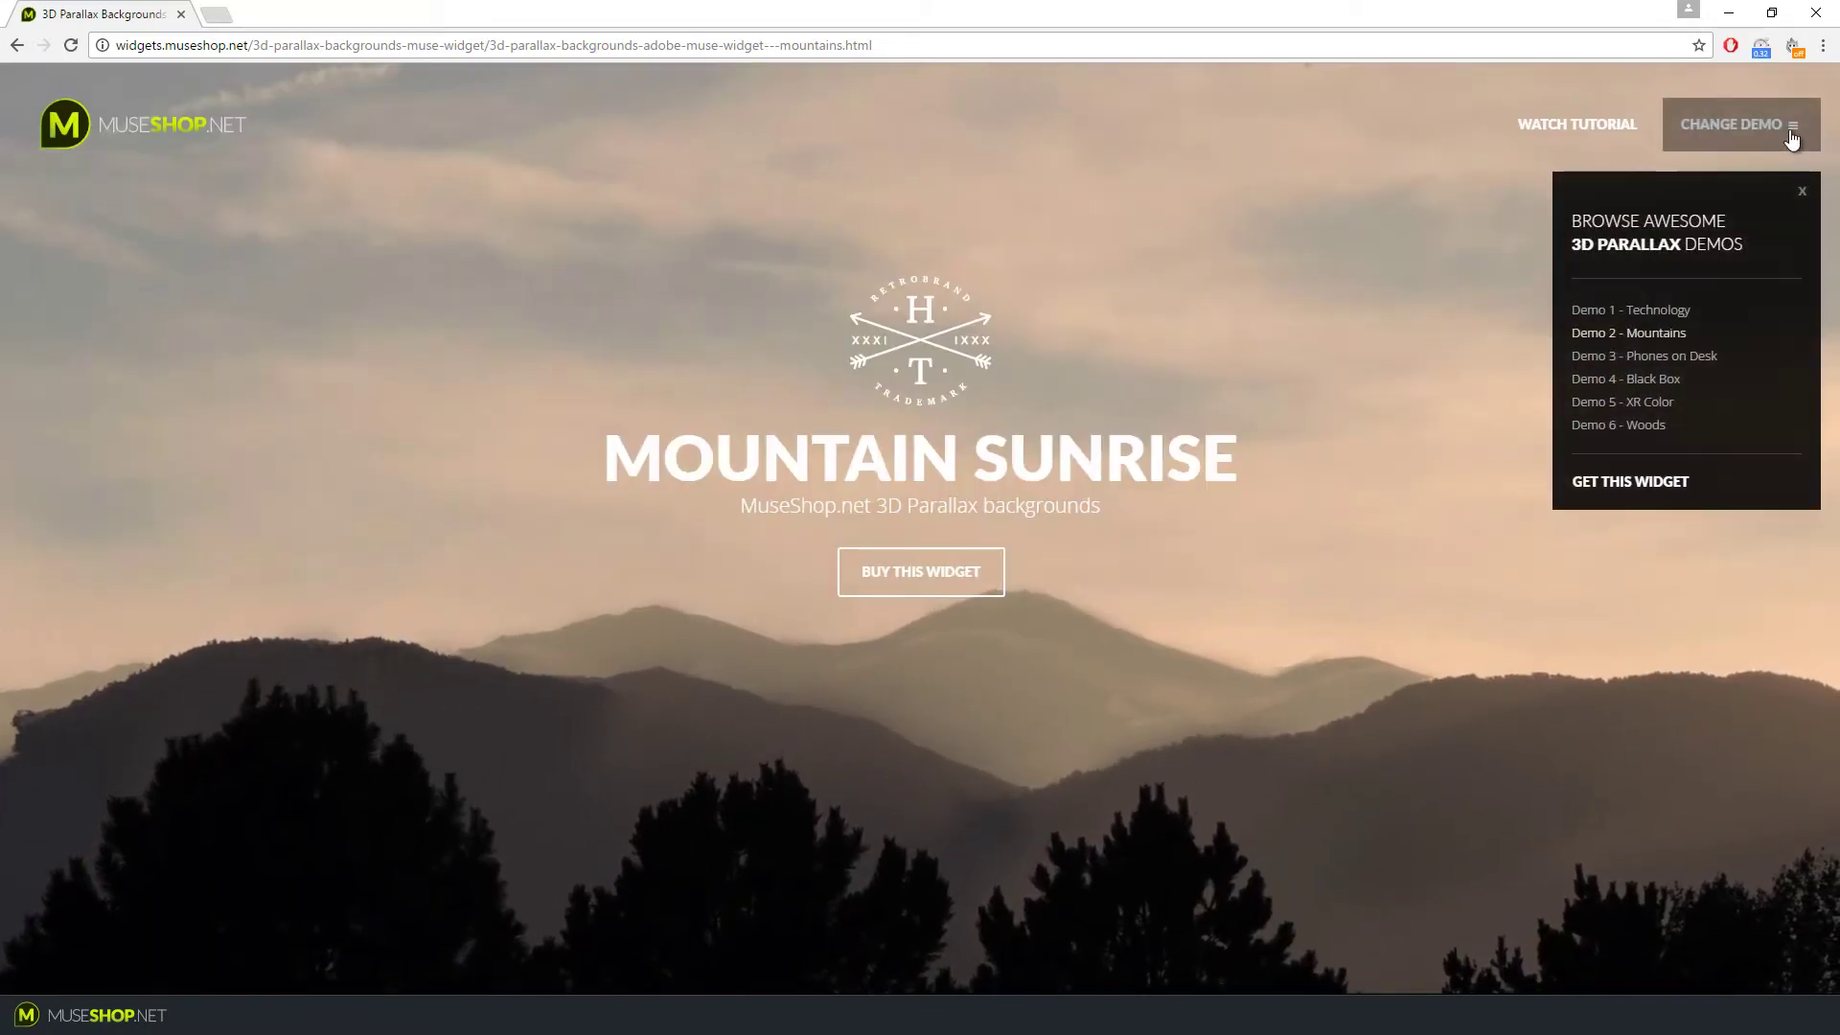
left_click(1703, 356)
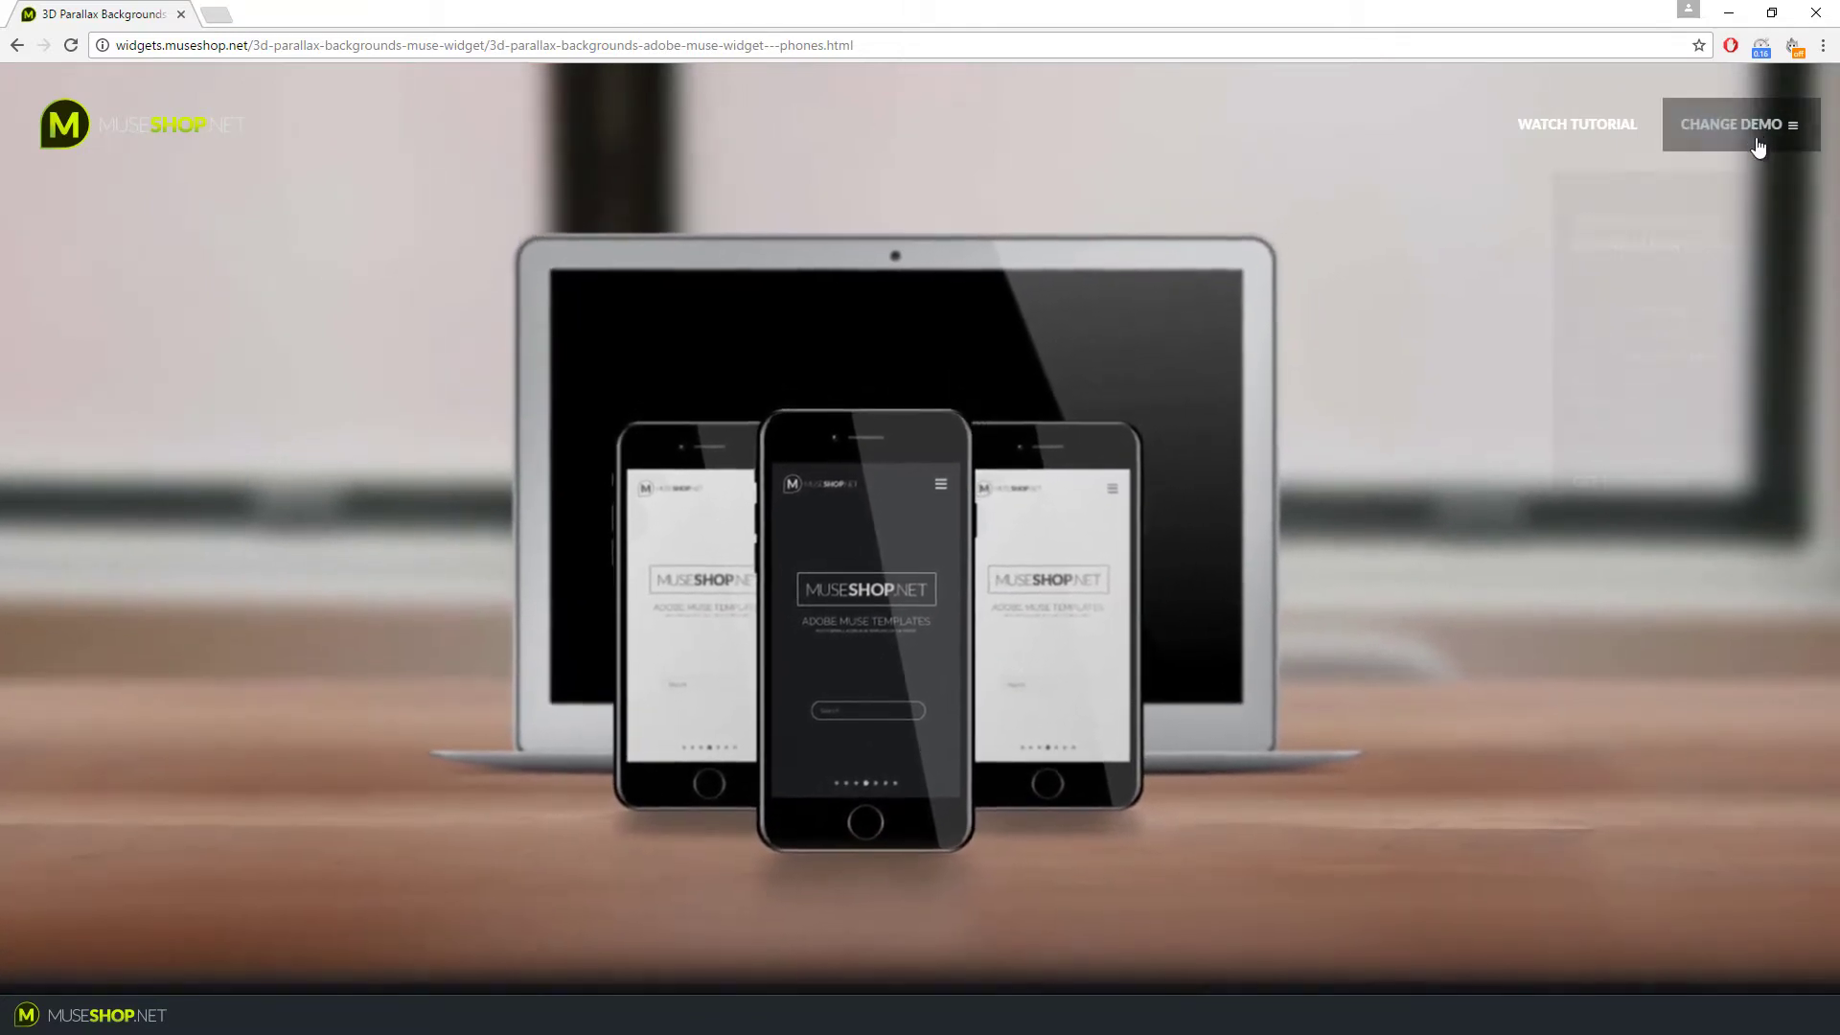
left_click(1735, 125)
Drop the 3D Parallax Backgrounds widget onto the page and preview it in the browser (Ctrl+Shift+E)
left_click(1641, 379)
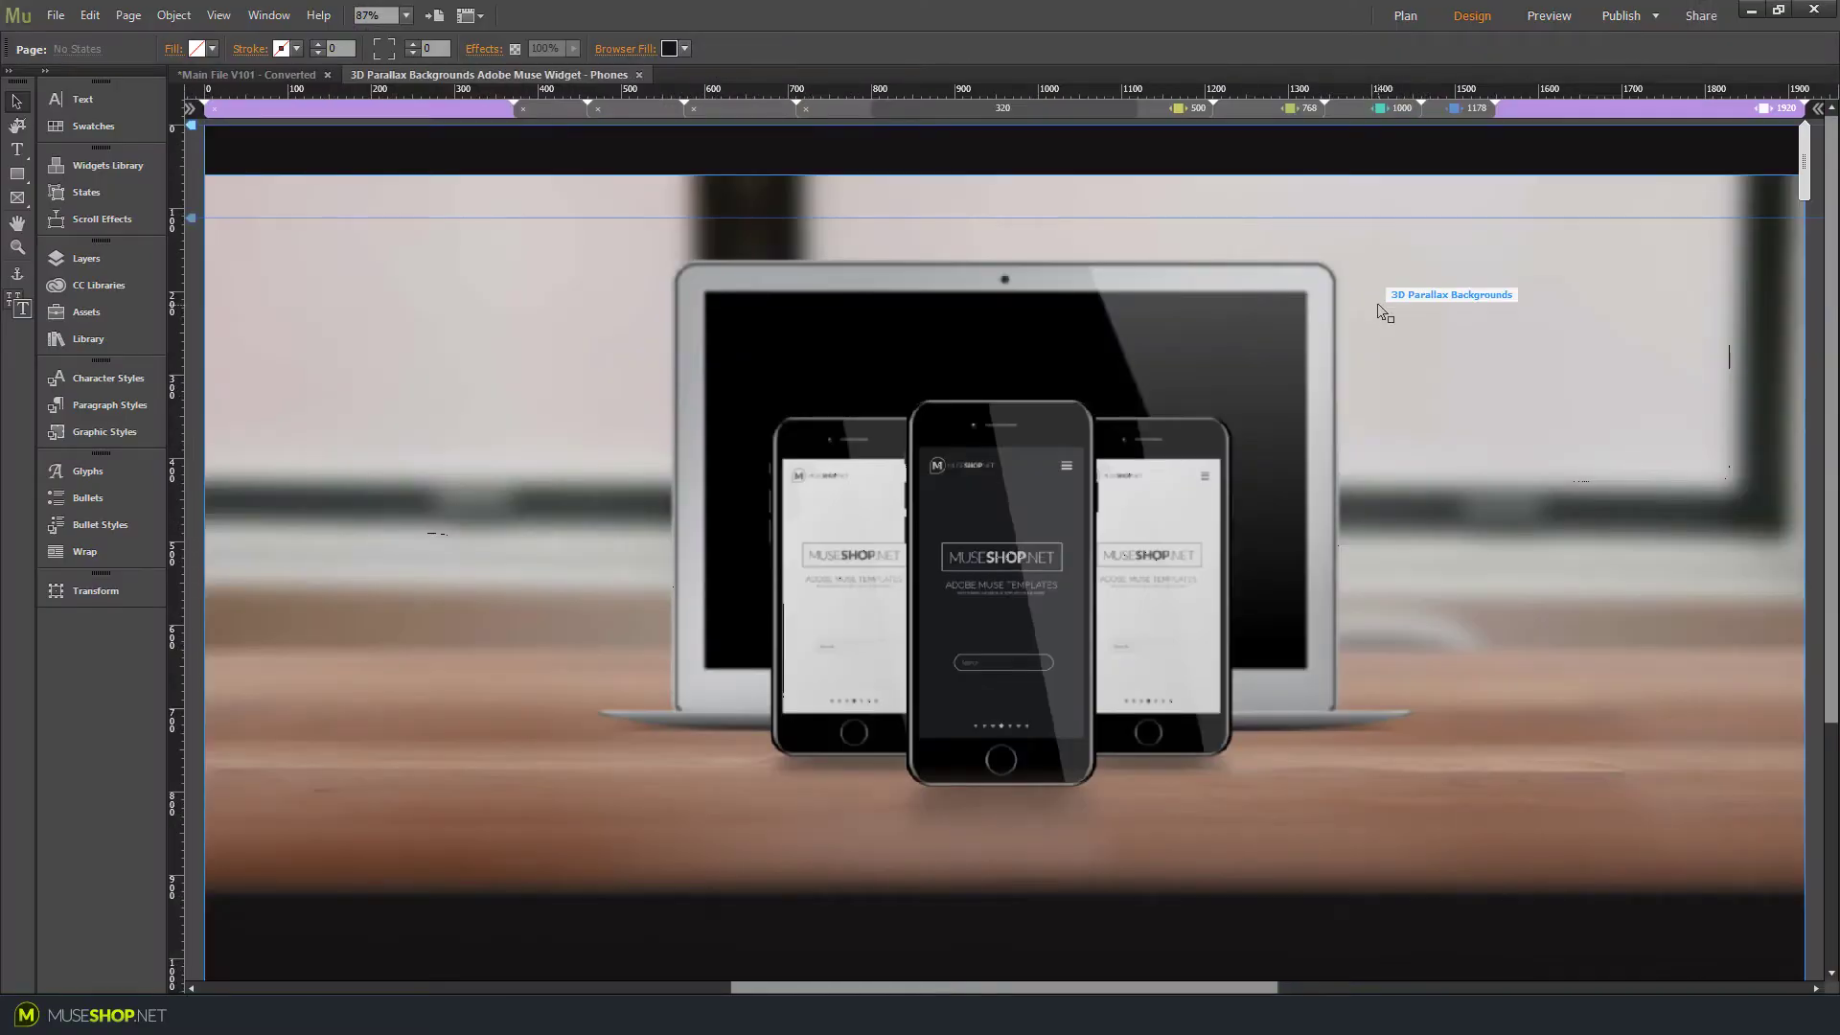
left_click_drag(1377, 303, 1349, 348)
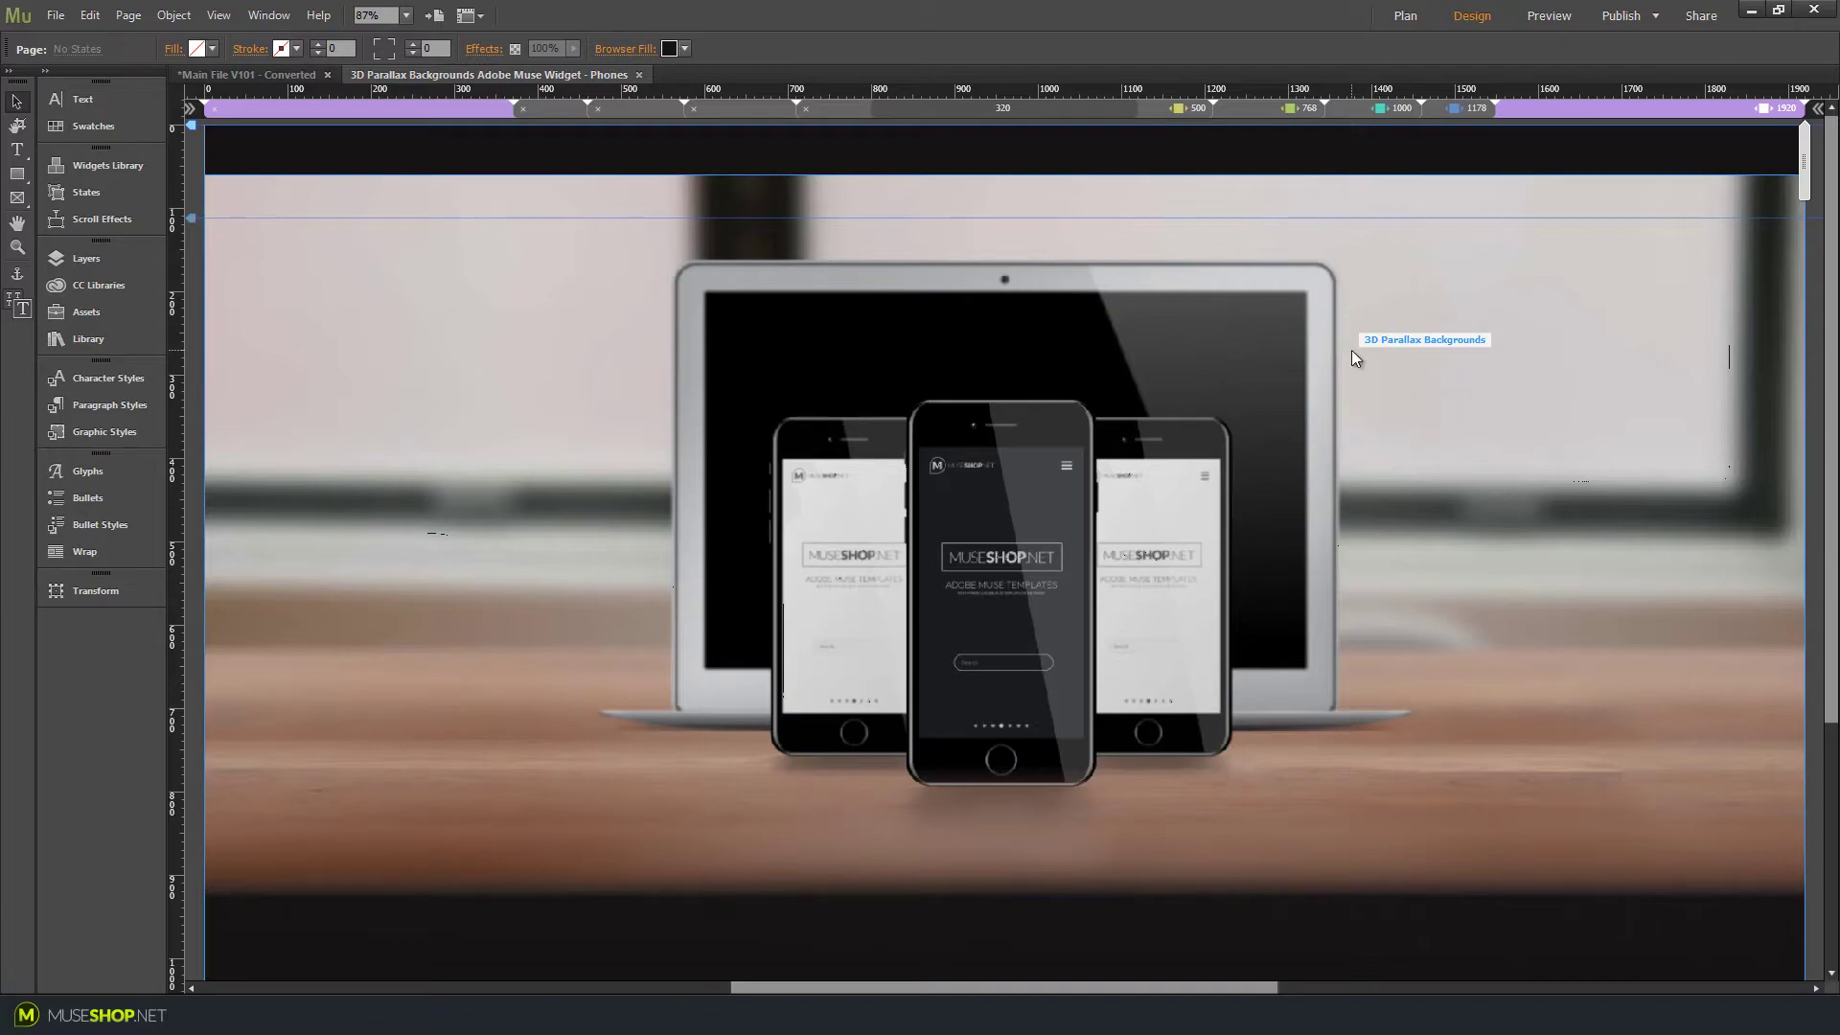
key("ctrl+shift+e")
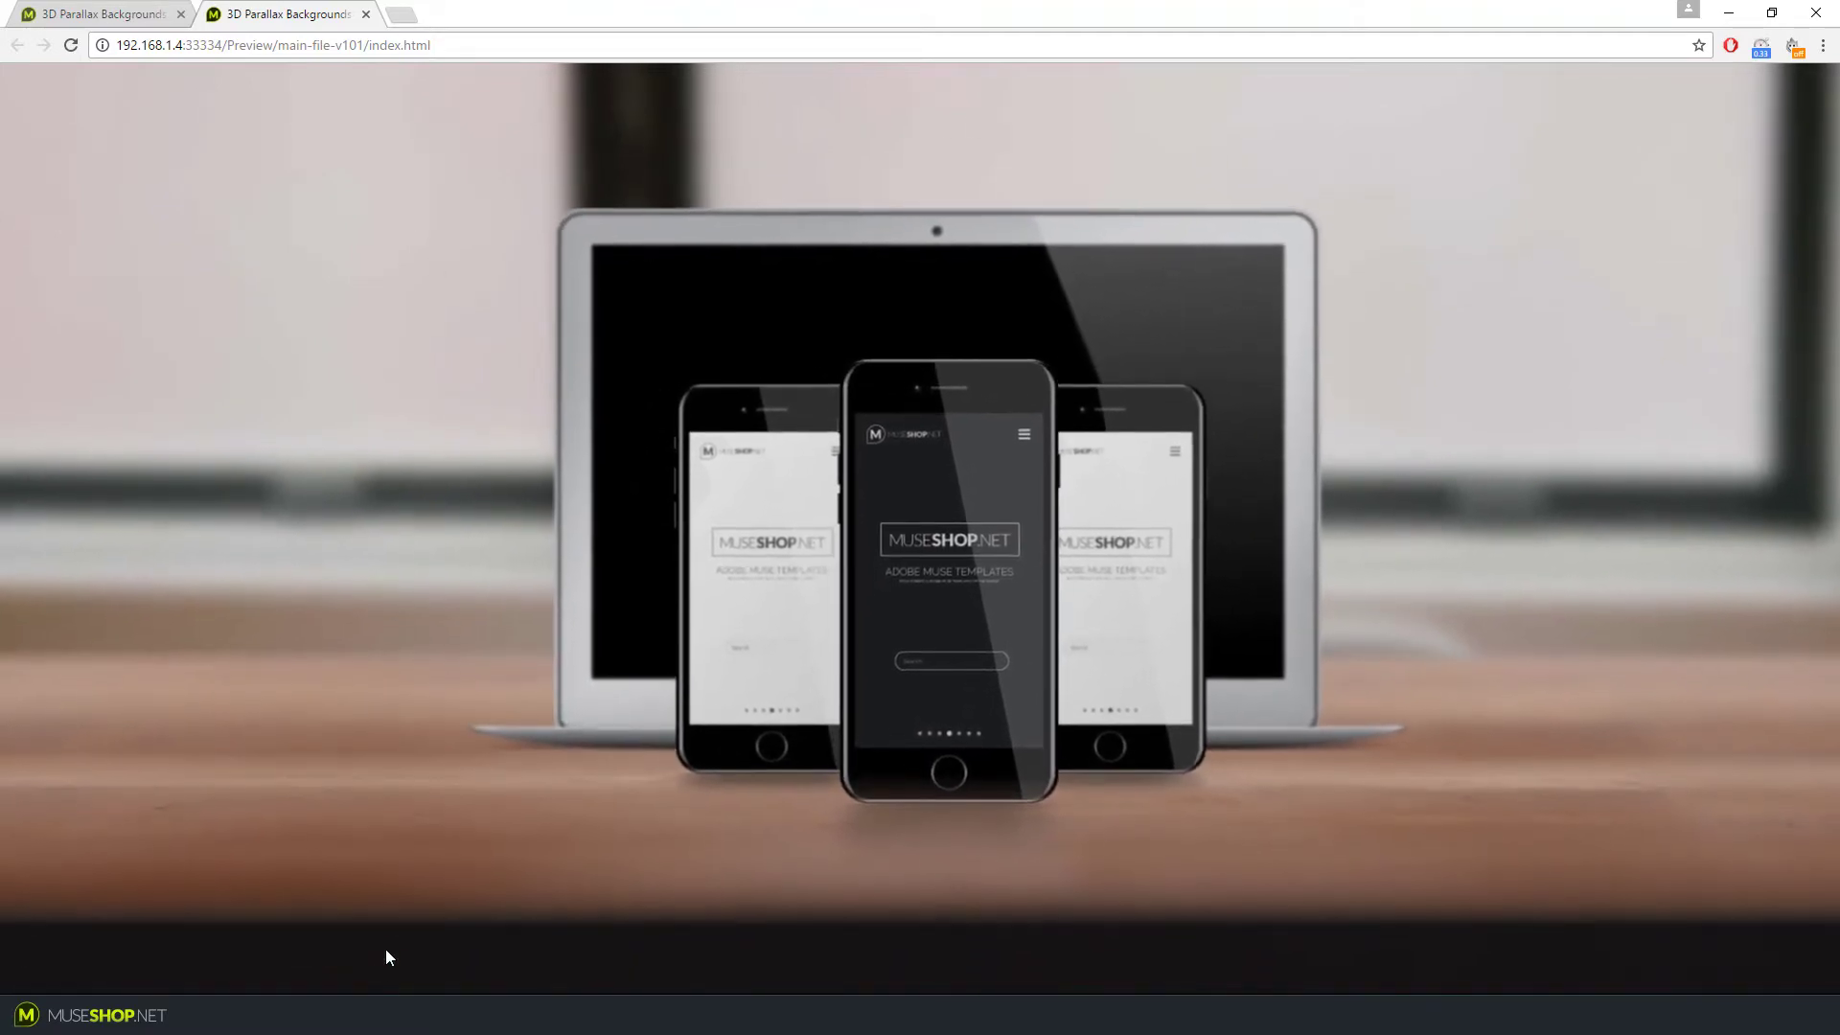
Return from the browser to Muse and select the parallax widget on the page
key("alt+Tab")
left_click(1351, 321)
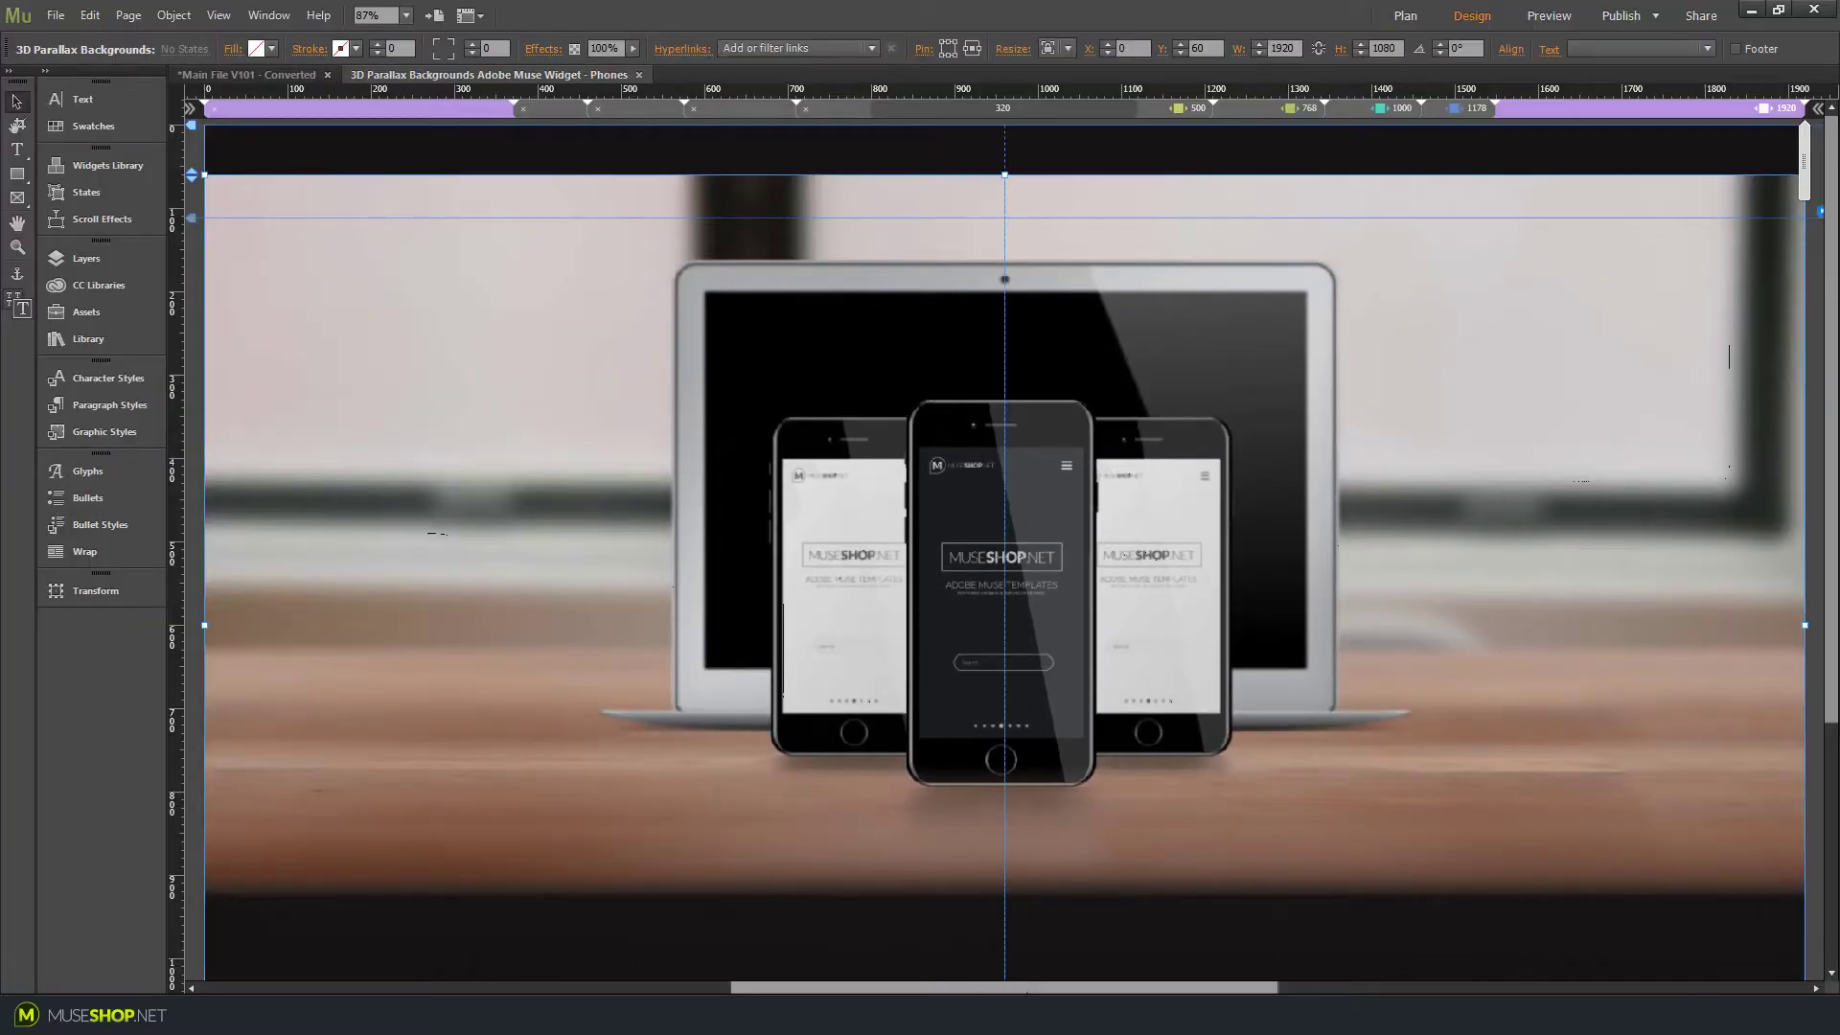
left_click_drag(1077, 989, 1175, 989)
left_click(1527, 214)
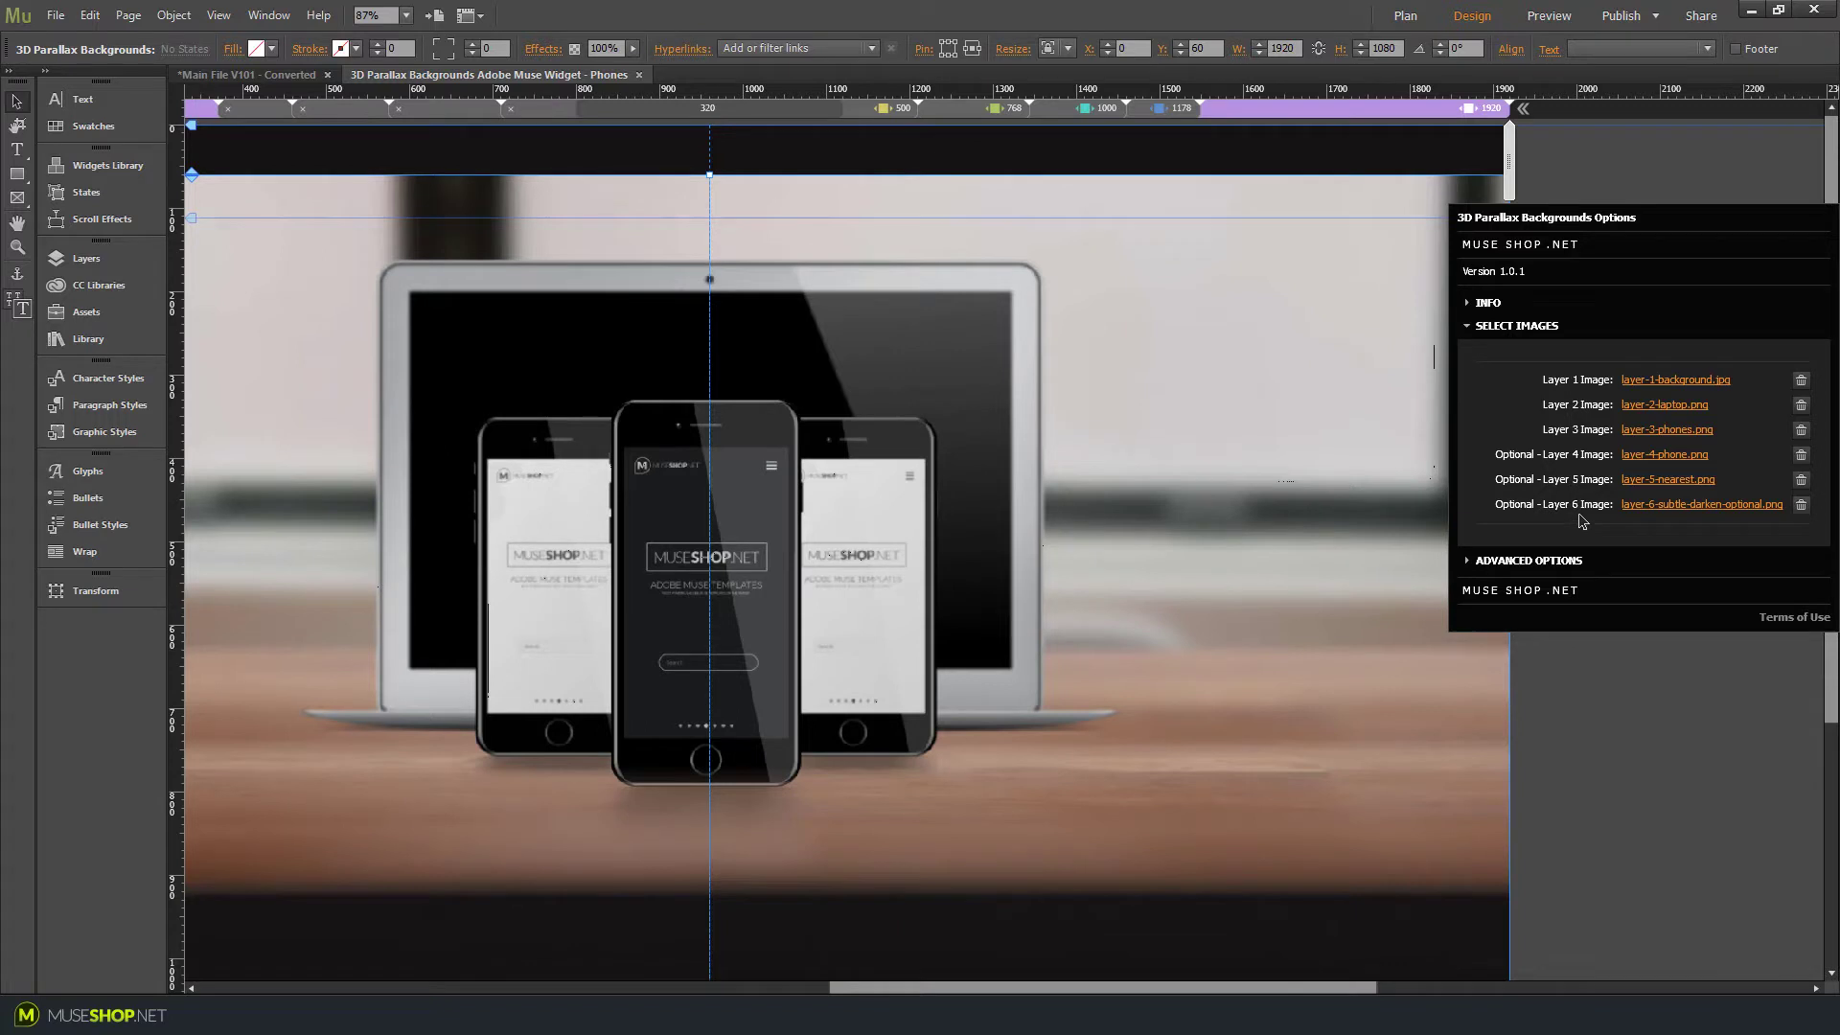
left_click(1503, 563)
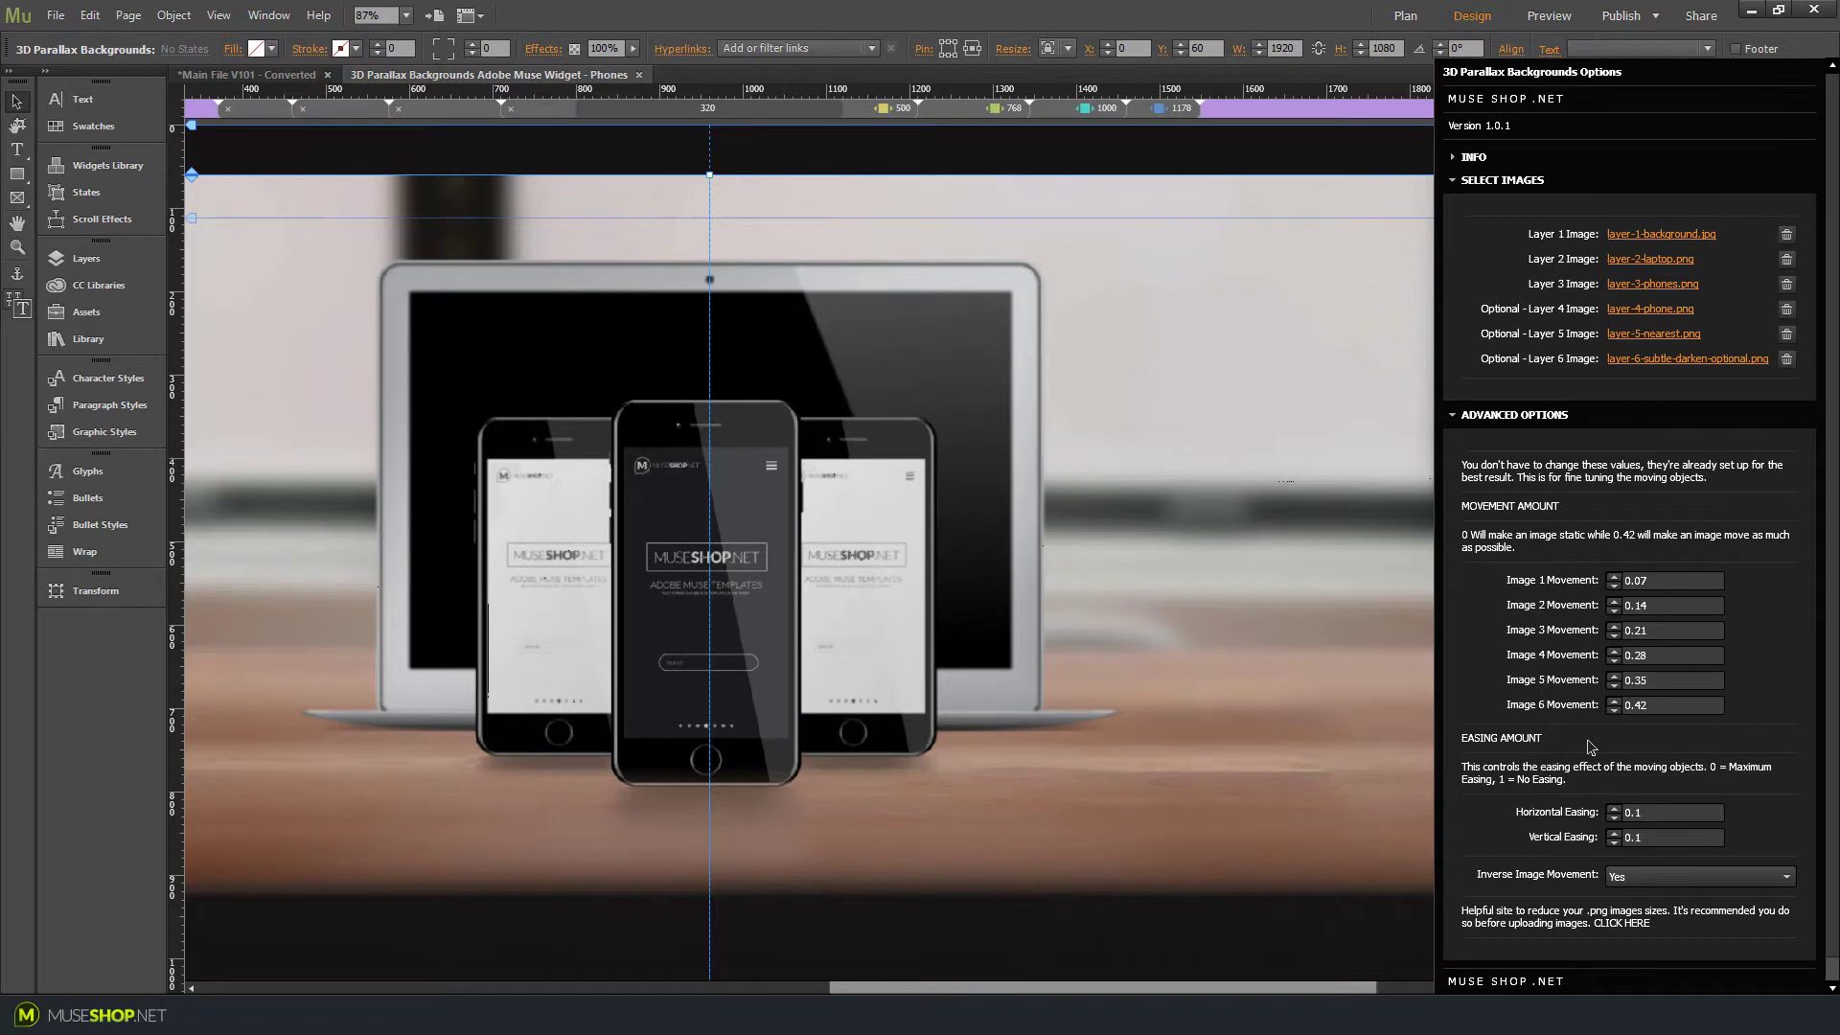
left_click(1263, 435)
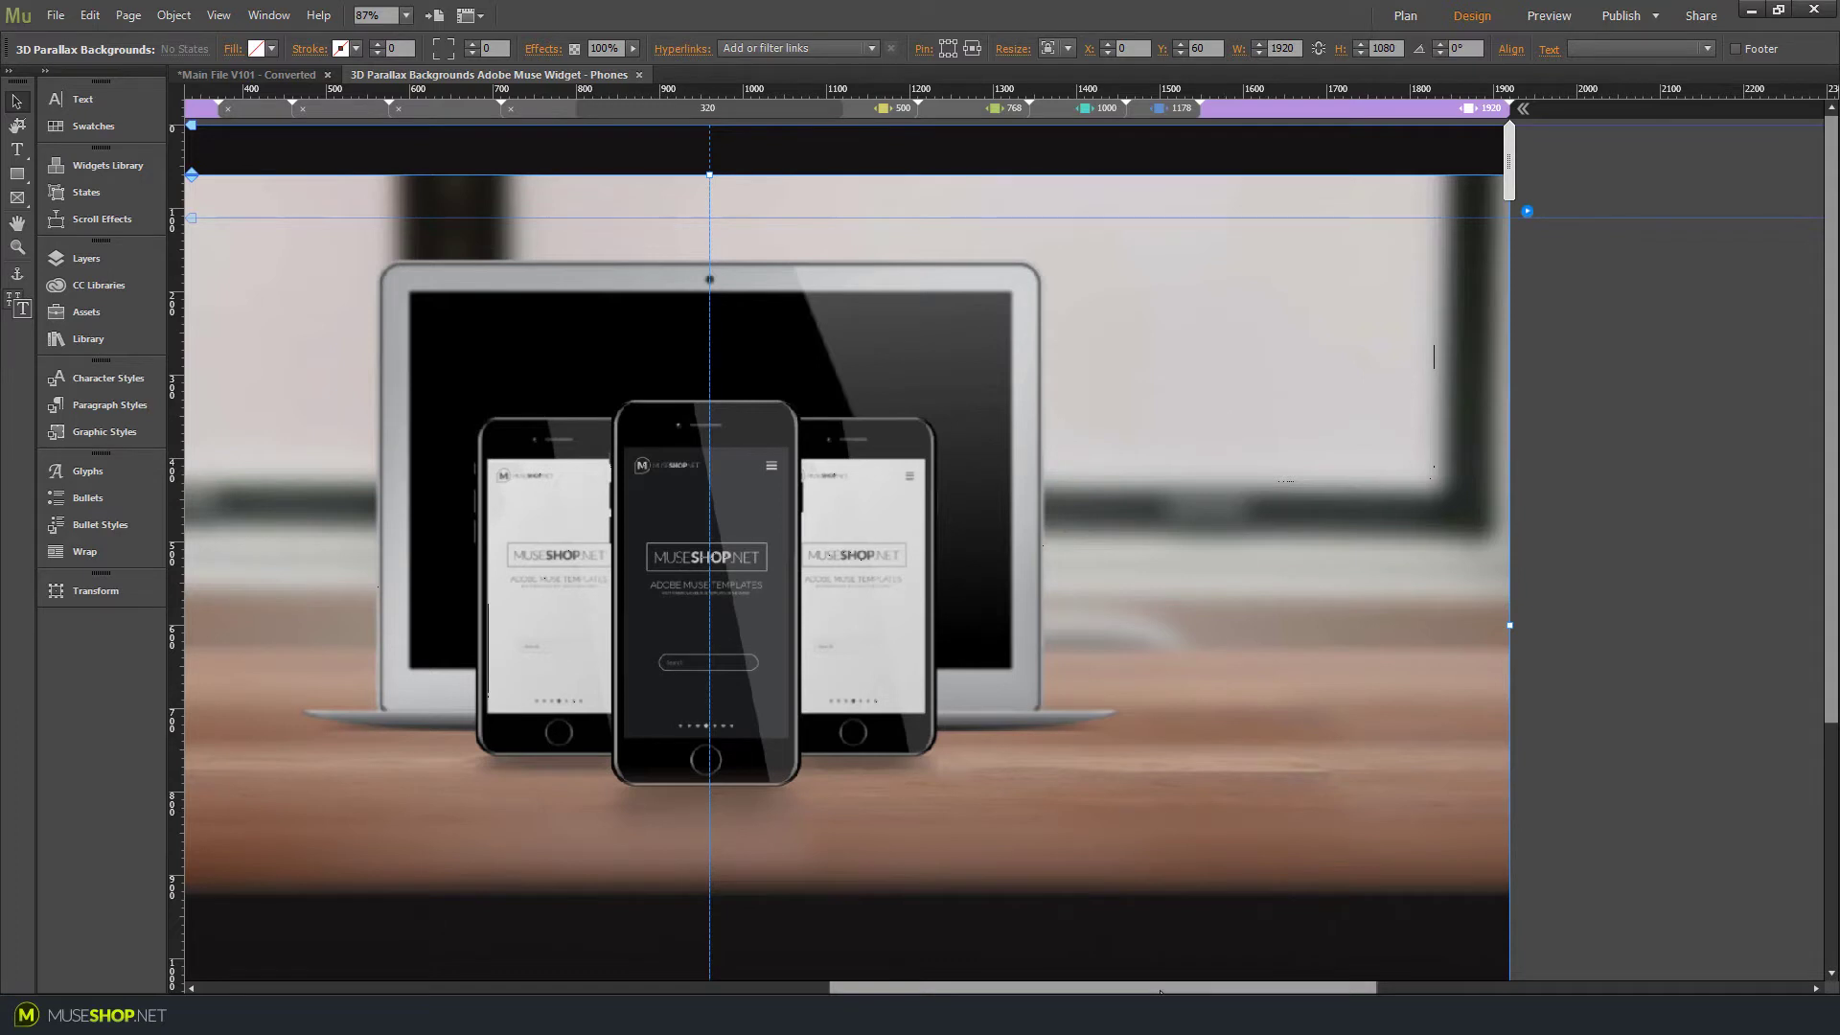
Scroll the canvas back and open the parallax widget's options flyout
left_click_drag(1159, 992, 1087, 992)
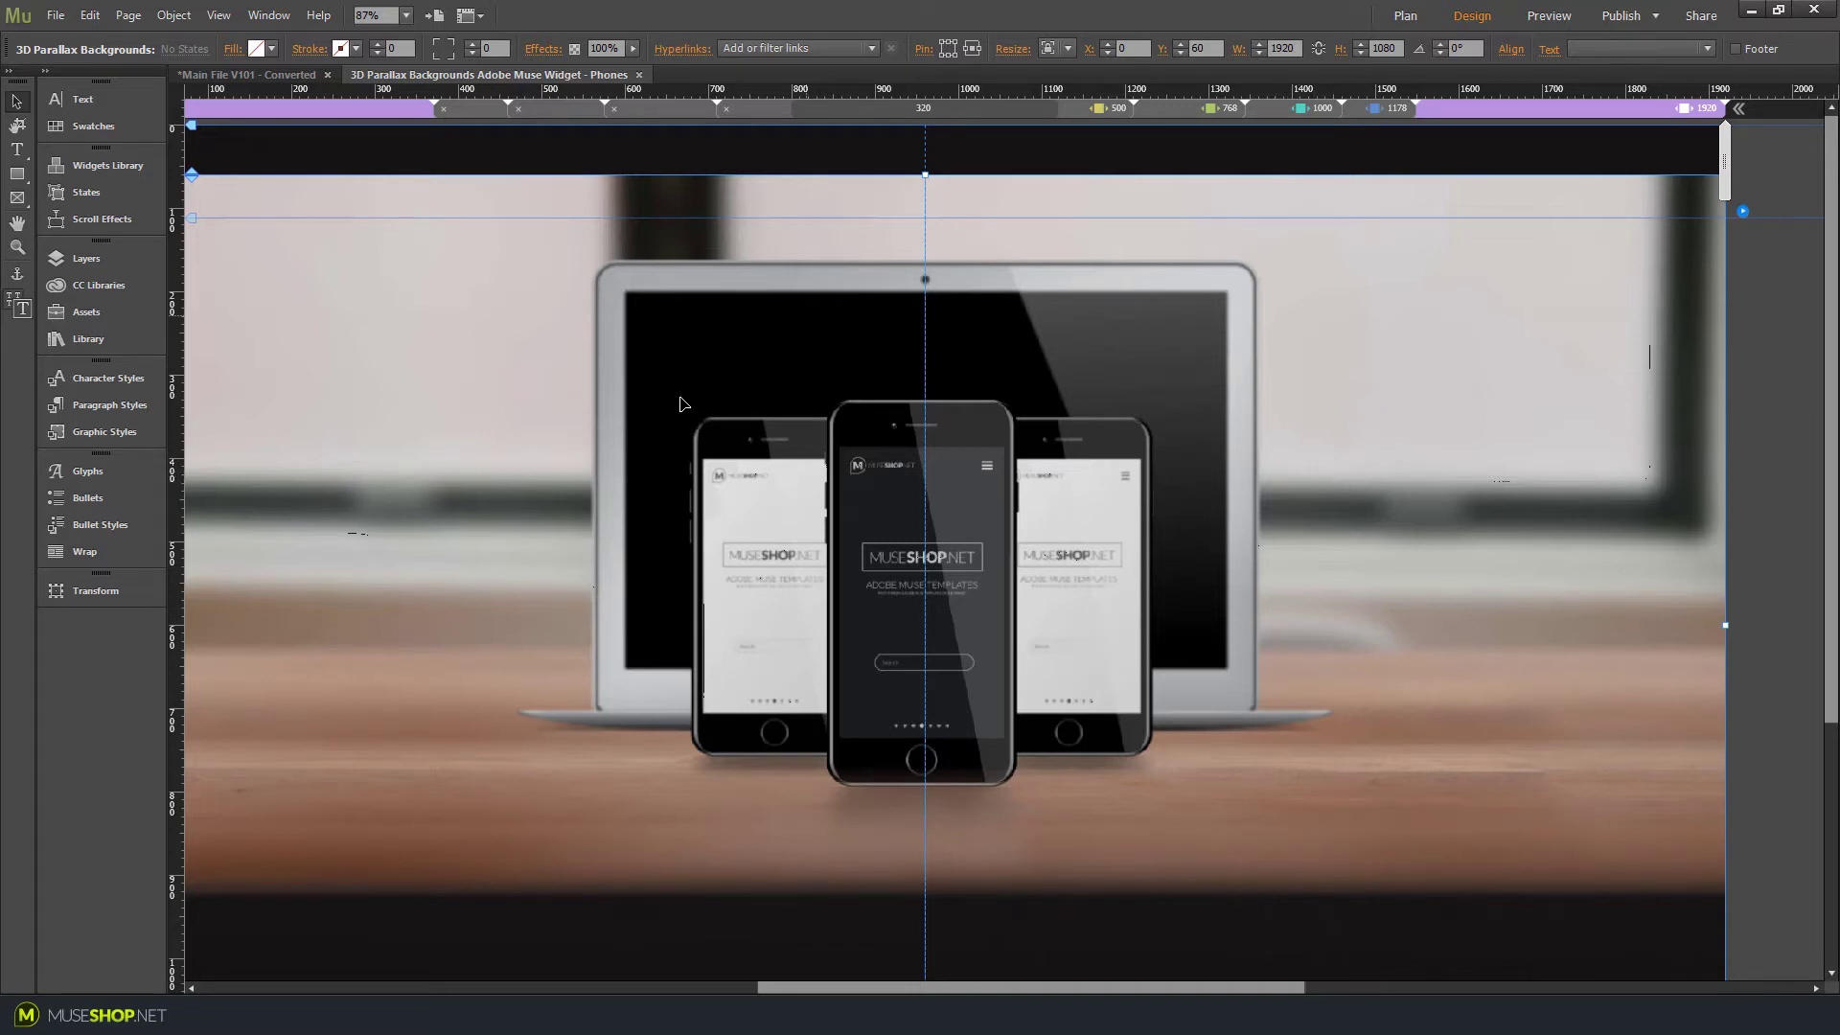
left_click(1742, 211)
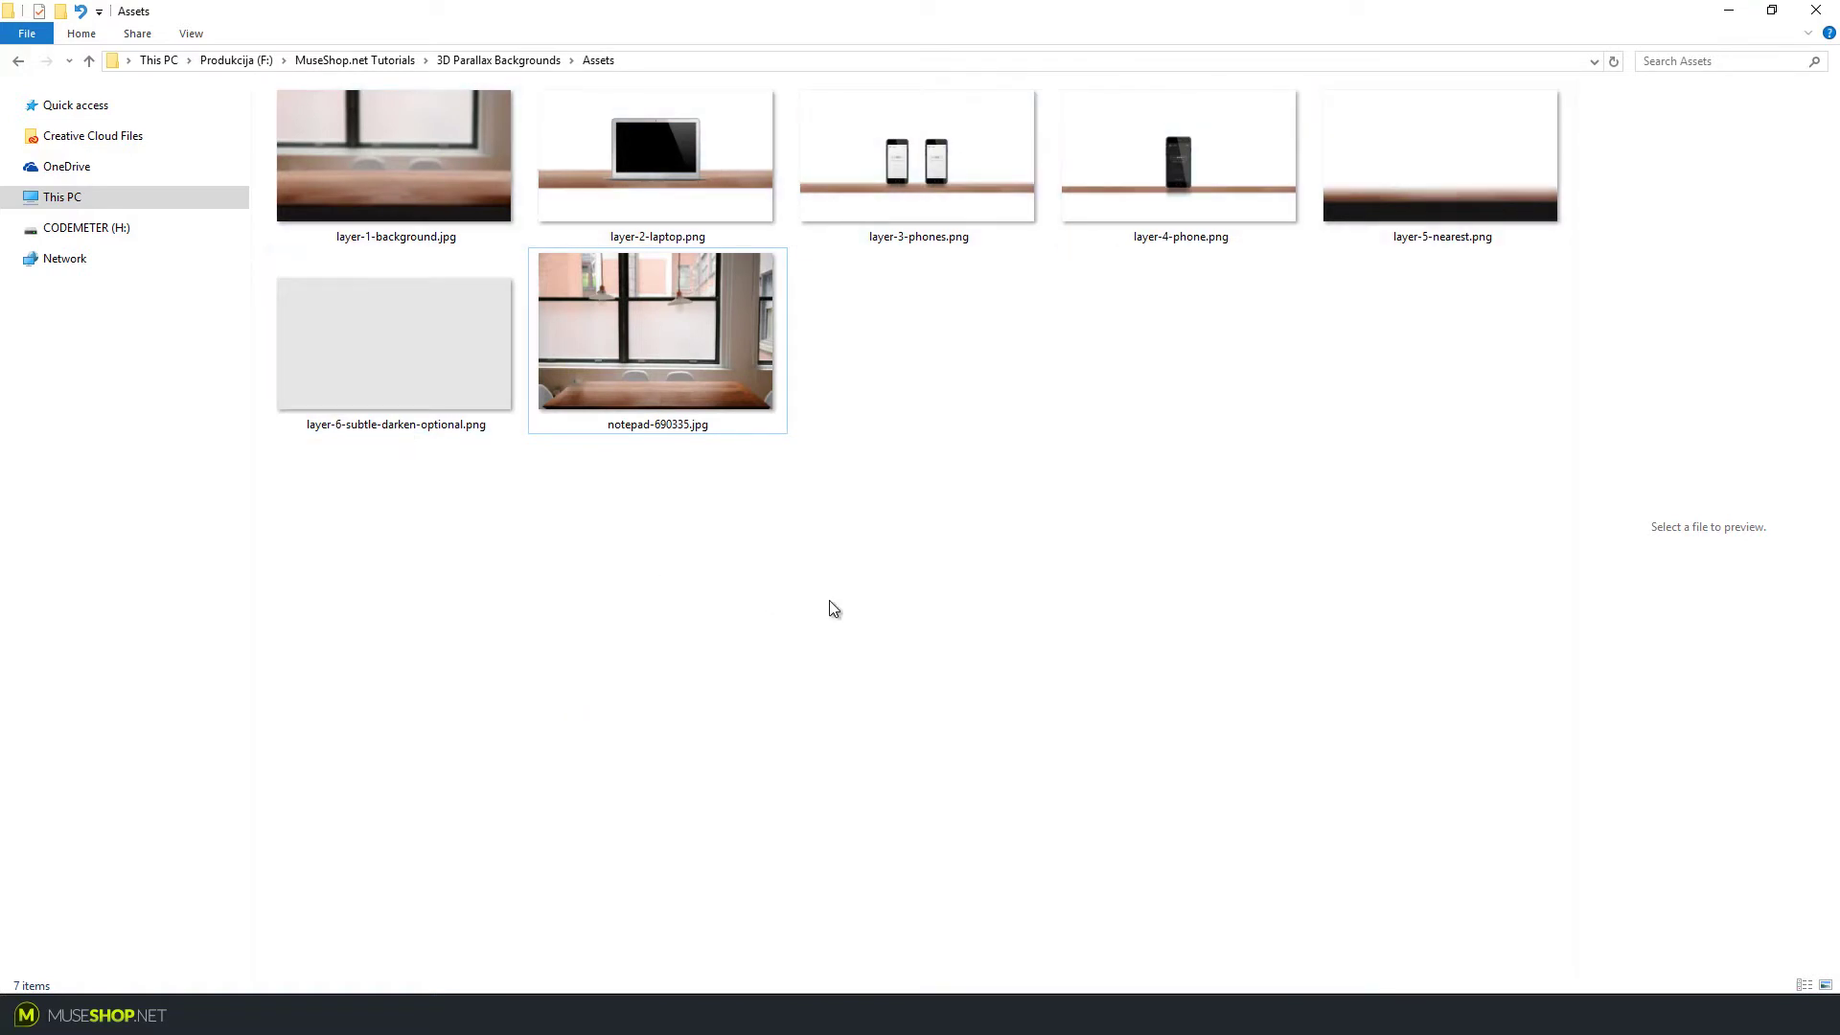
Preview notepad-690335.jpg, layer-1-background.jpg and layer-2-laptop.png full-screen
double_click(656, 338)
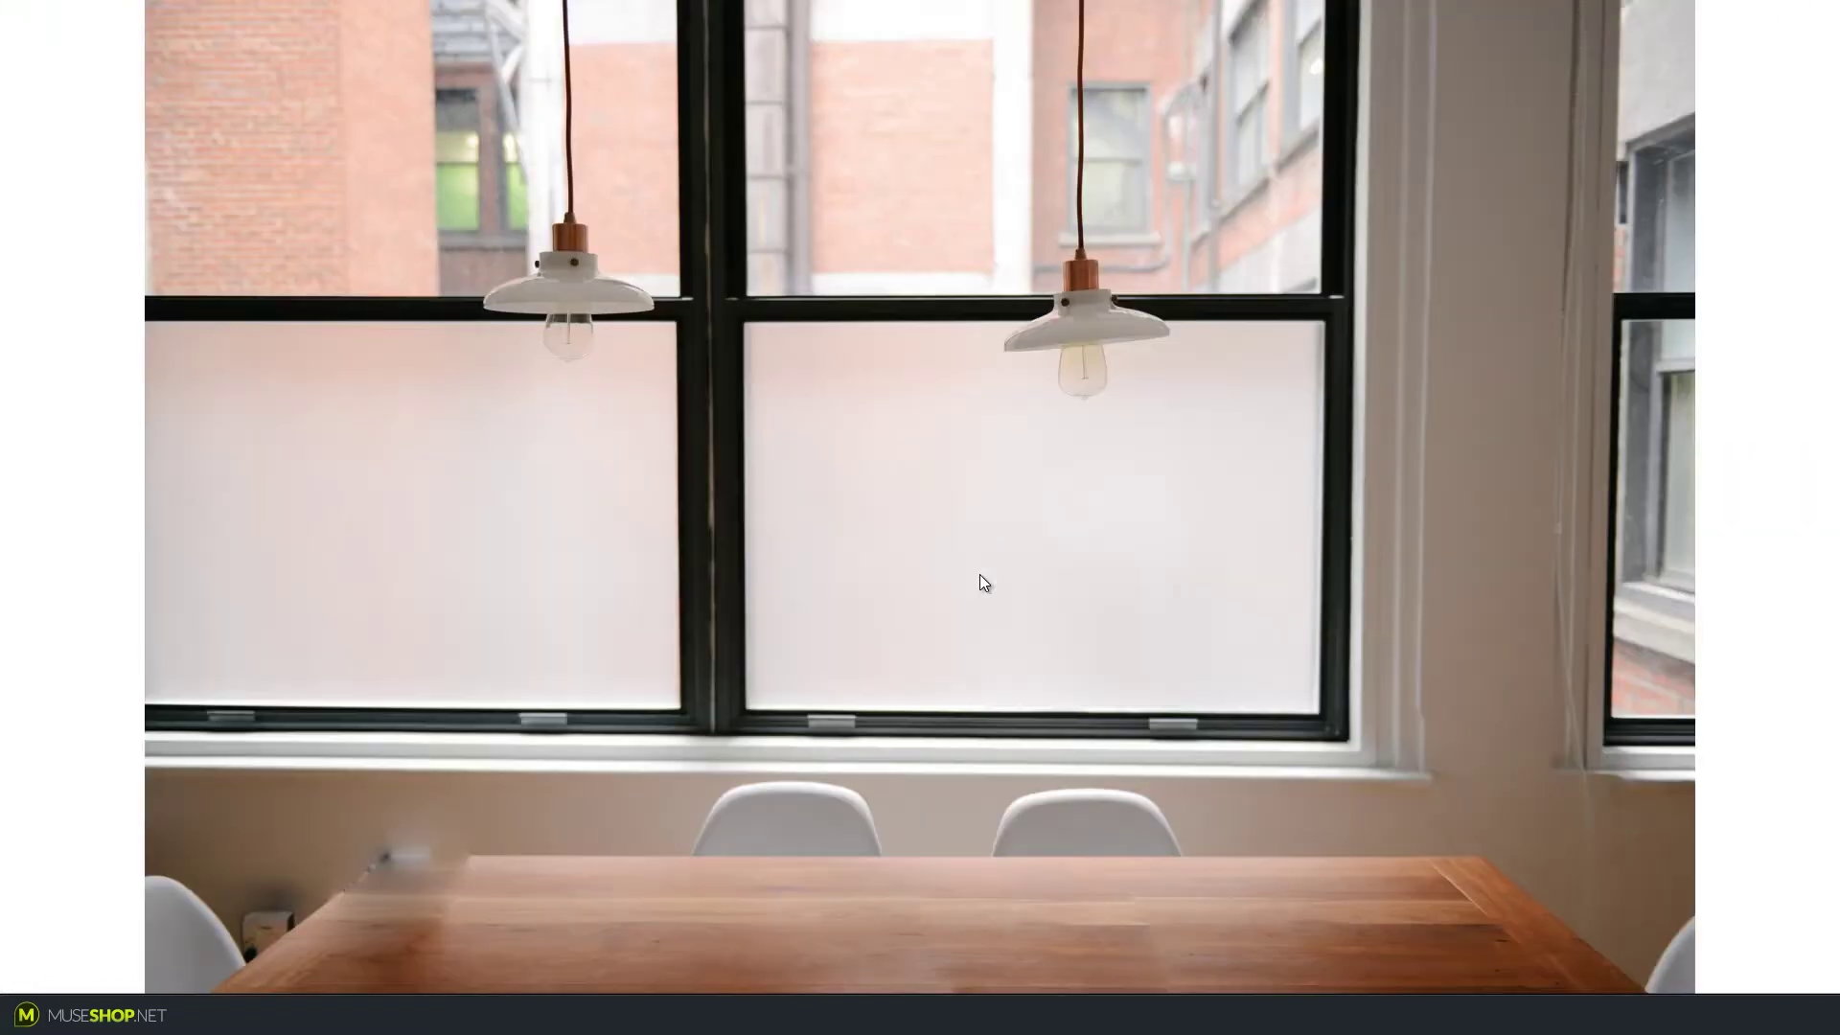
key("Escape")
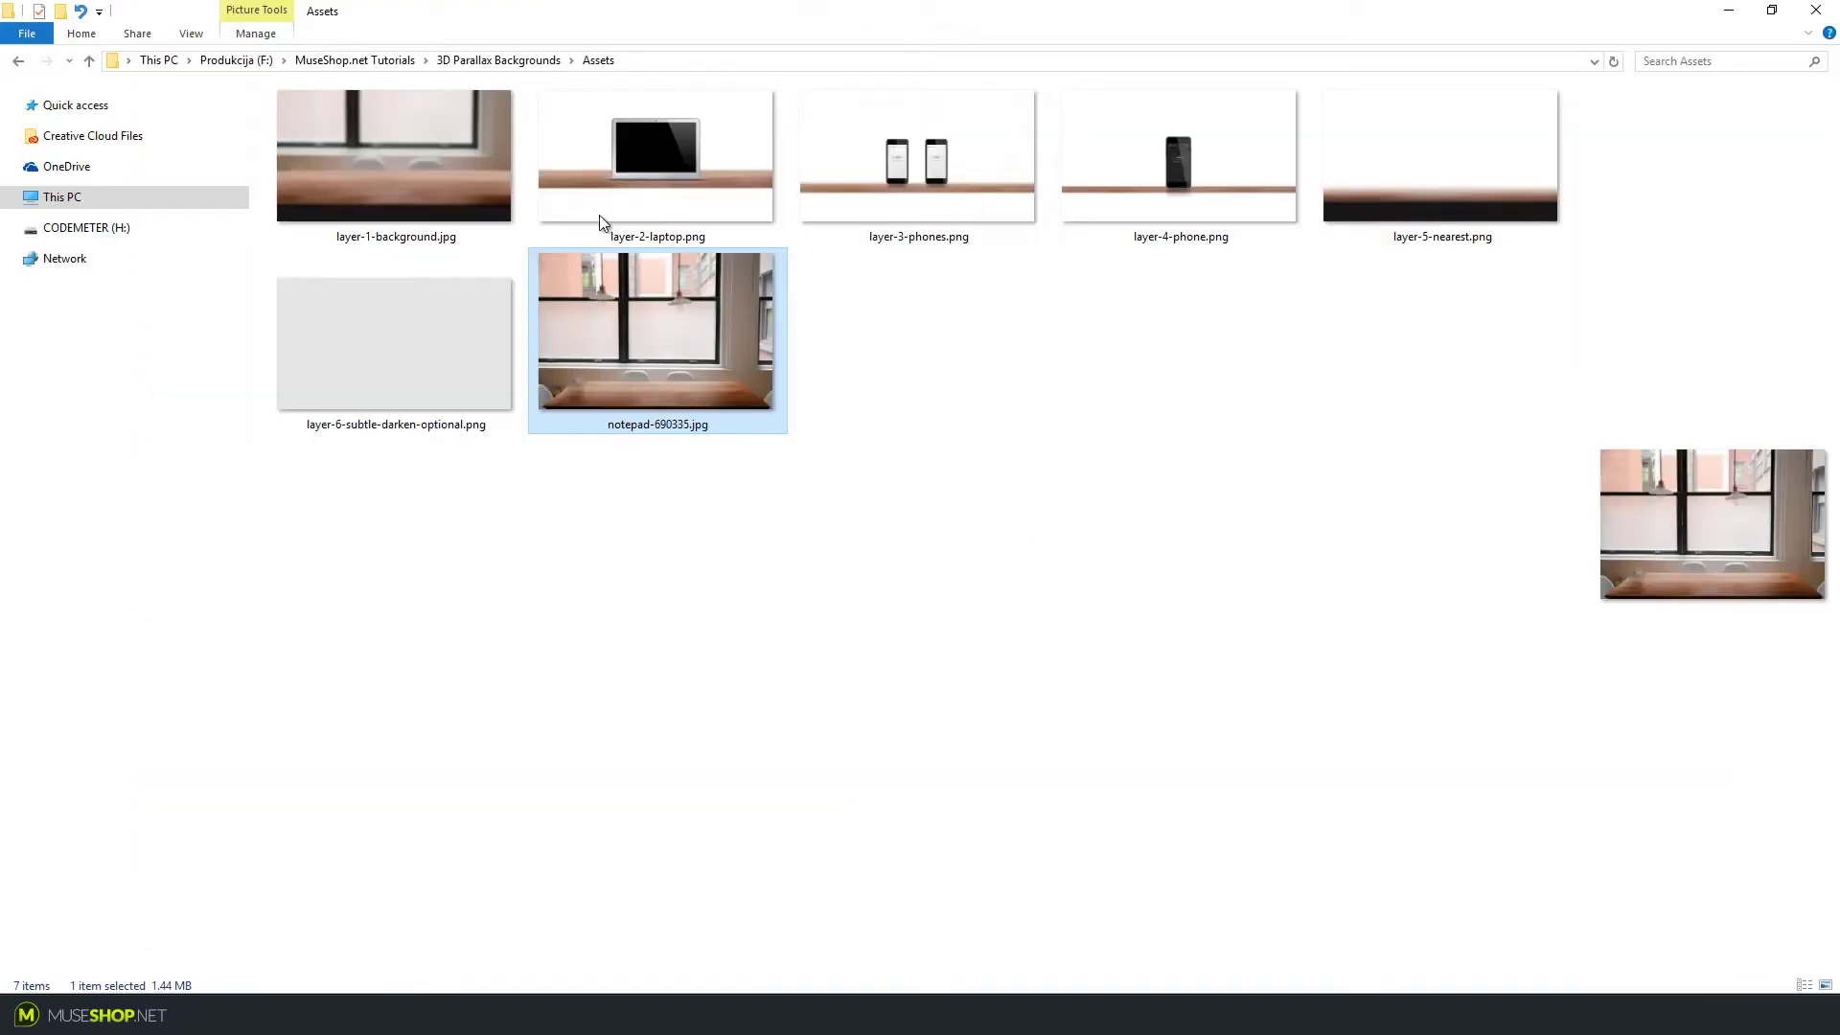
left_click(439, 181)
double_click(439, 181)
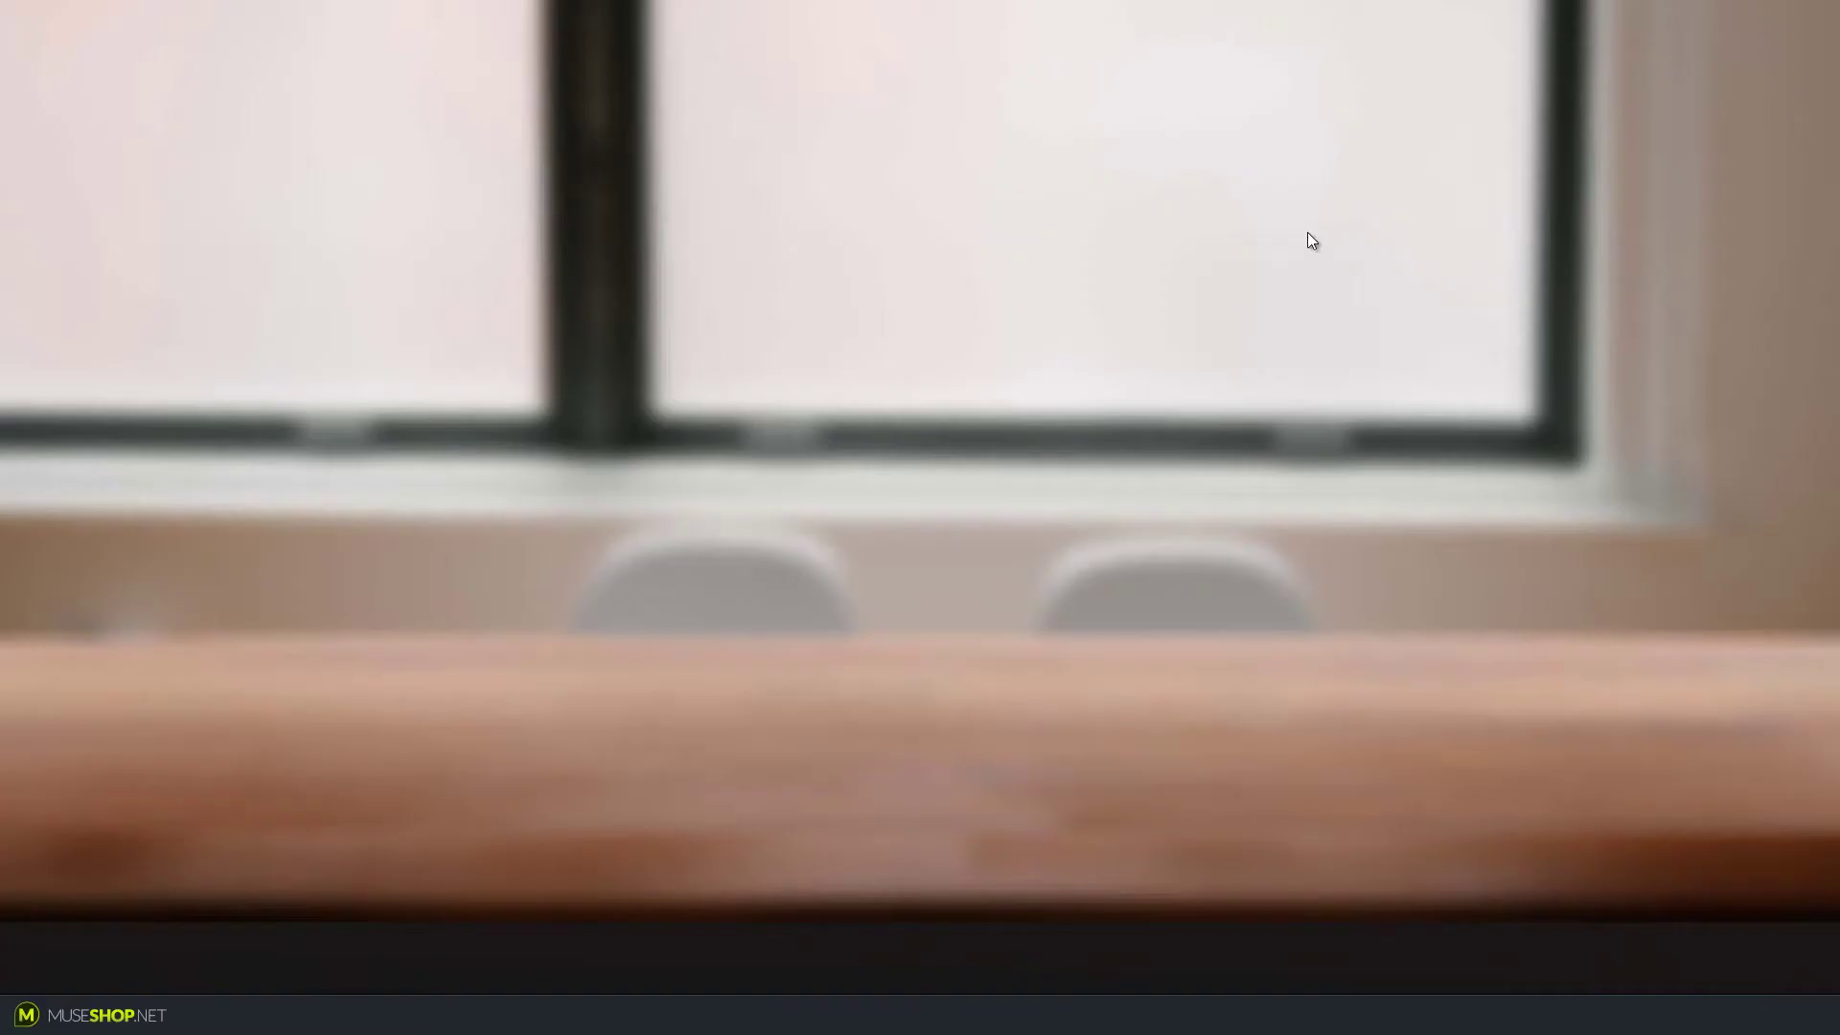
key("Escape")
left_click(660, 175)
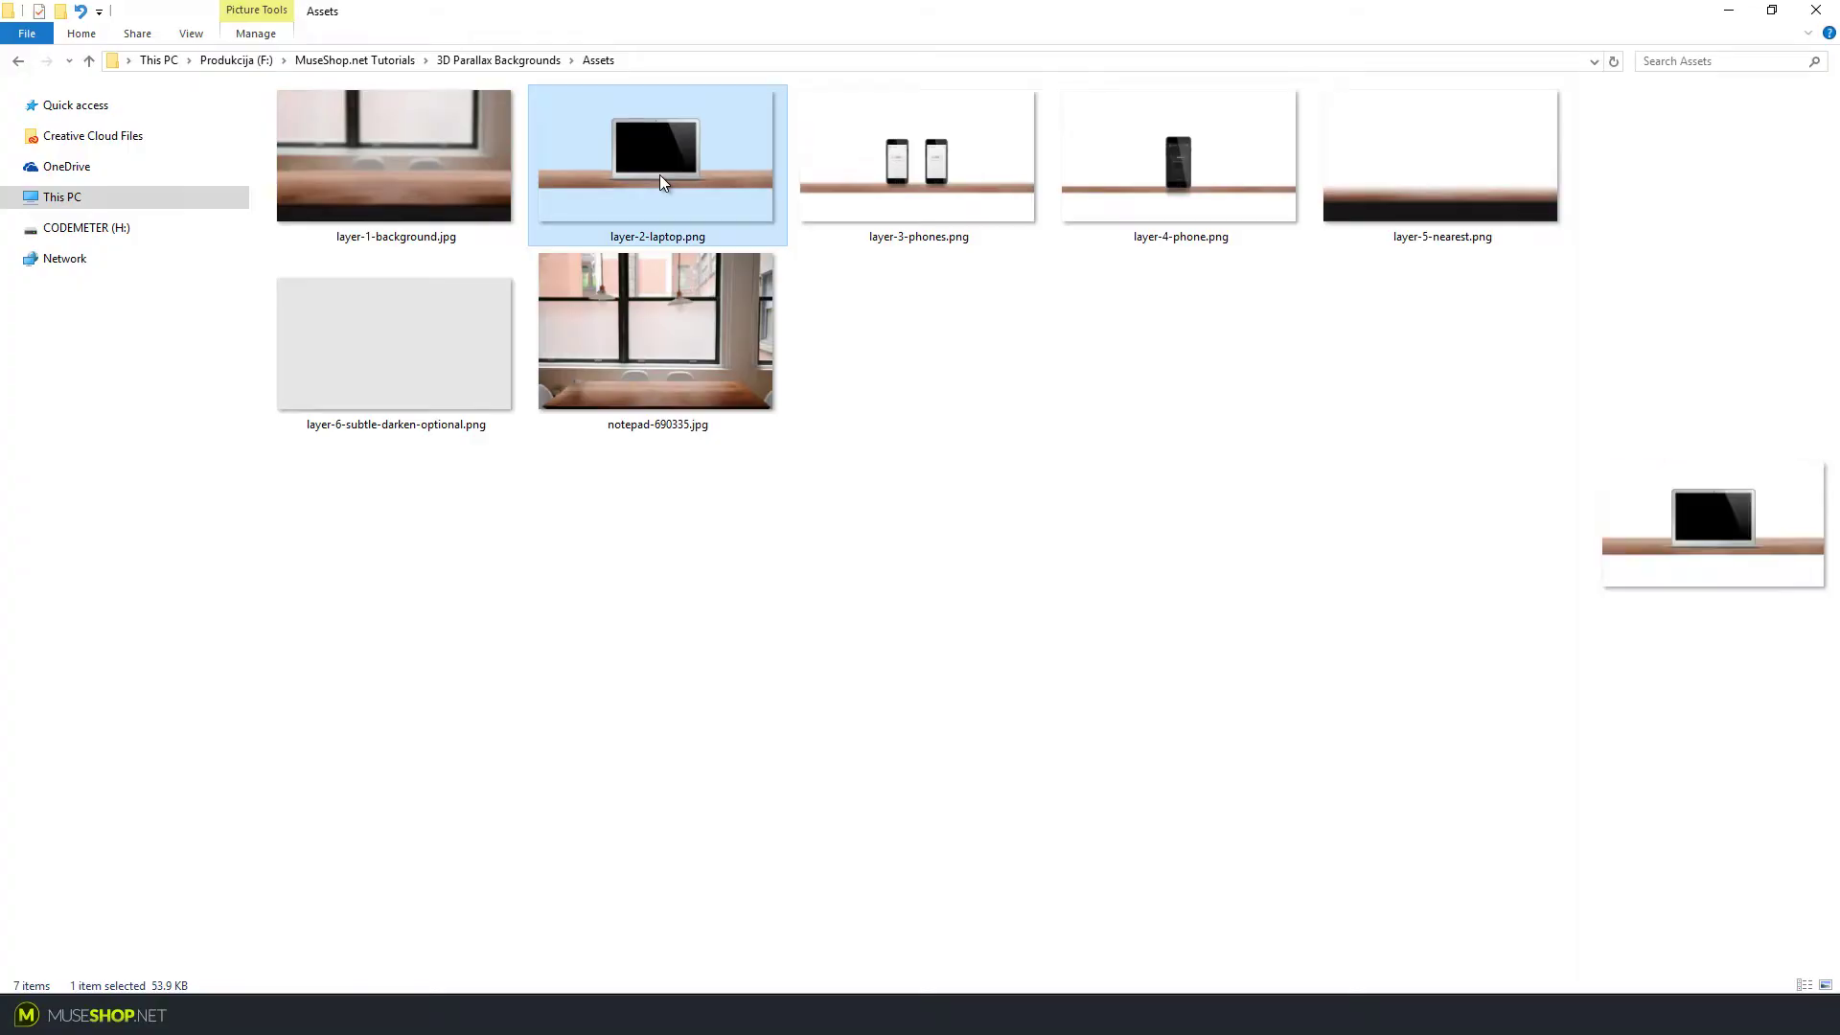
double_click(660, 175)
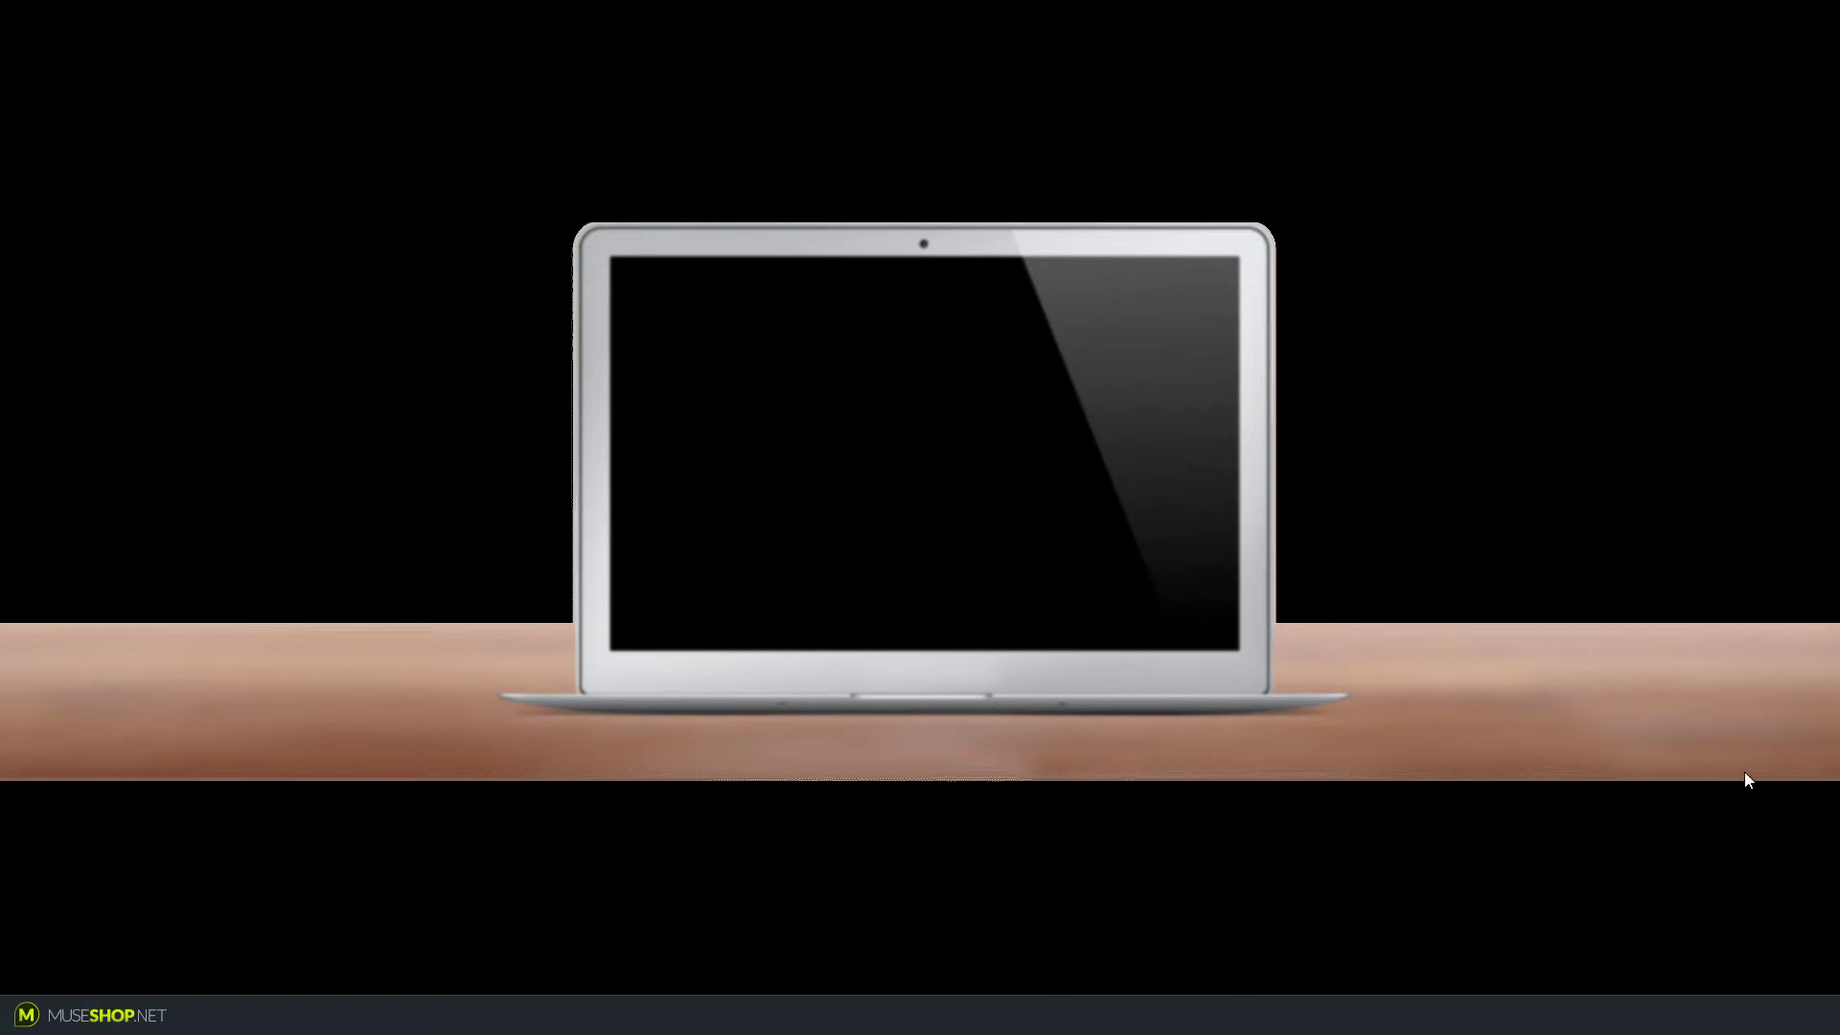
key("Escape")
Preview layer-3-phones.png, the single-phone layer and layer-5-nearest.png full-screen
double_click(924, 194)
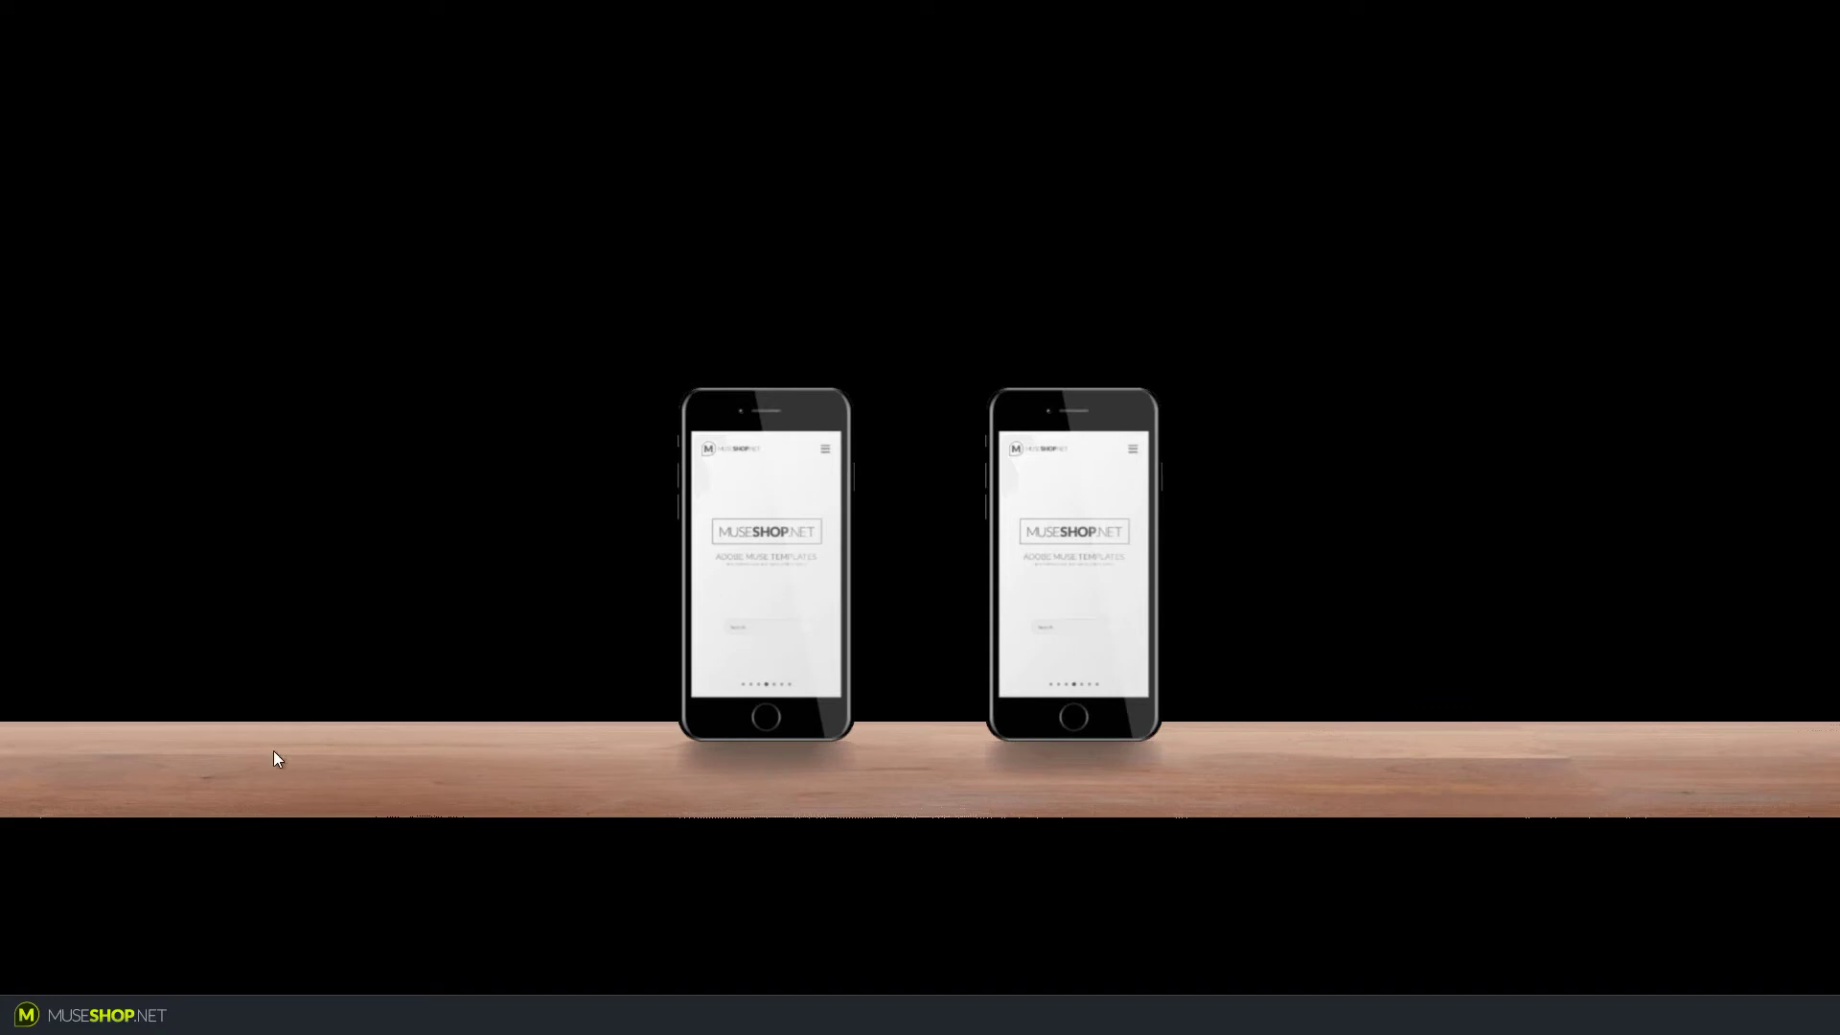
key("Right")
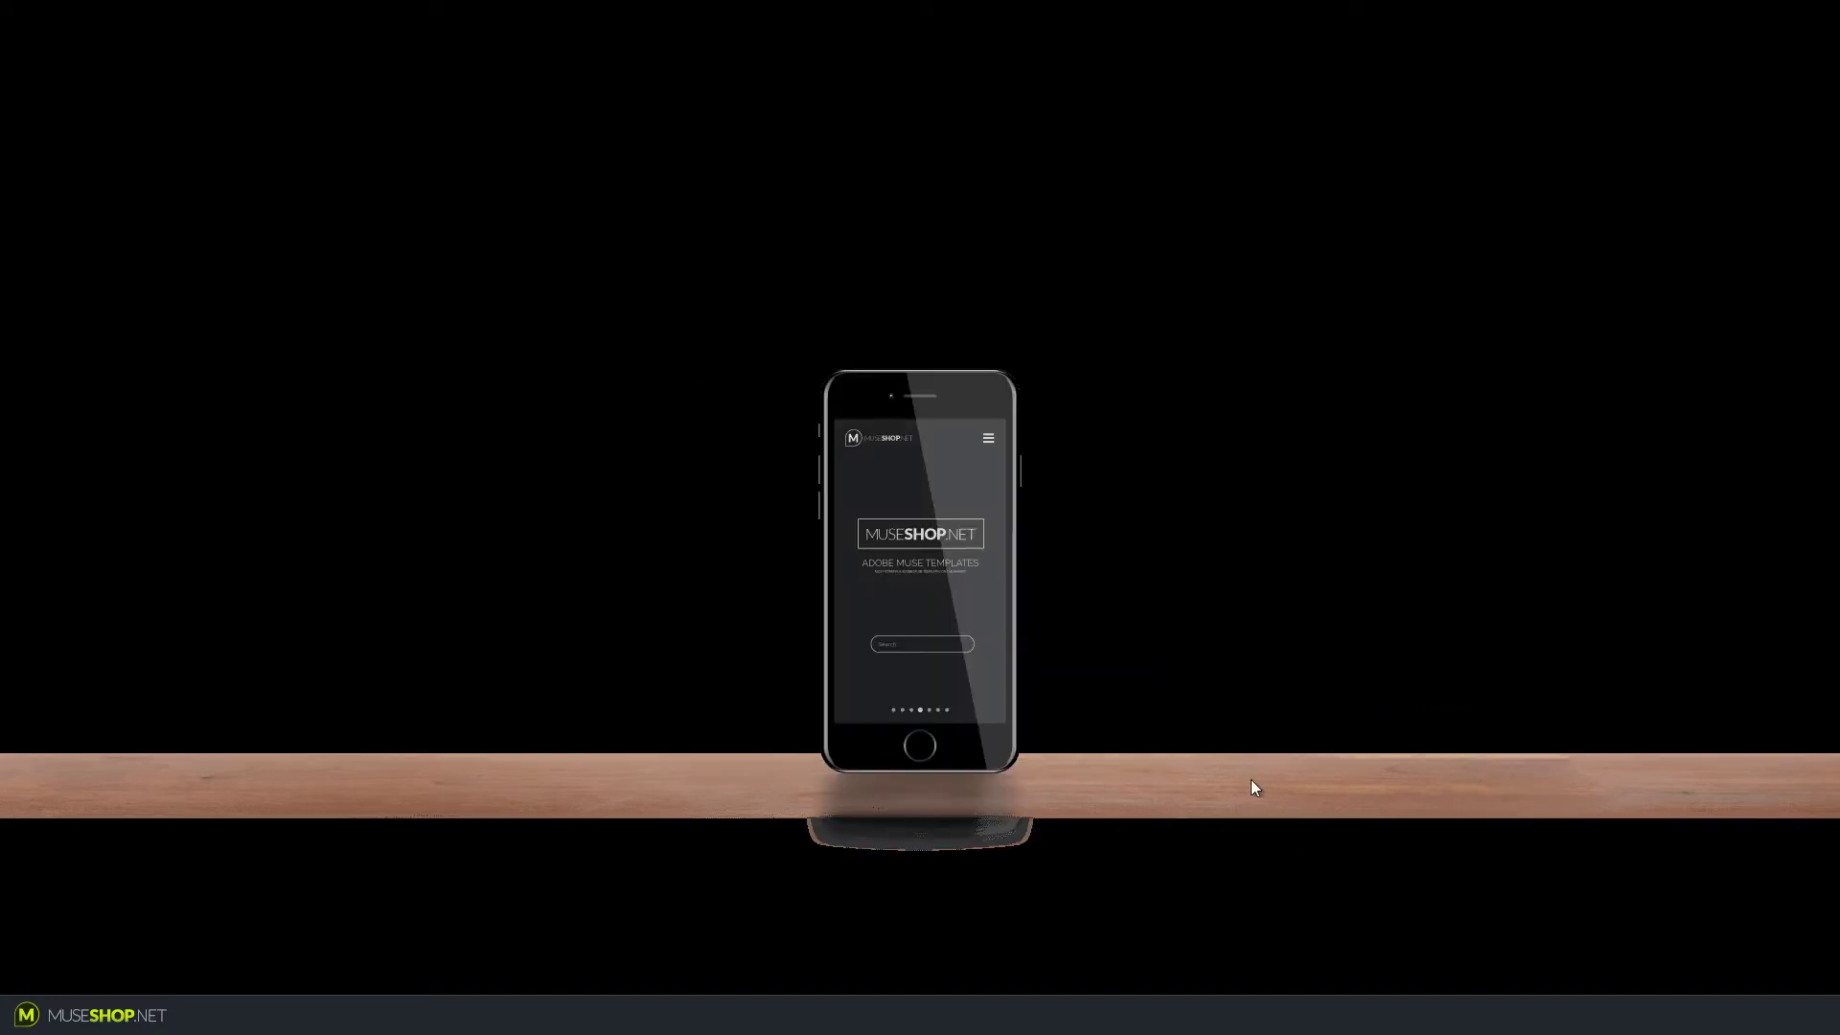
key("Escape")
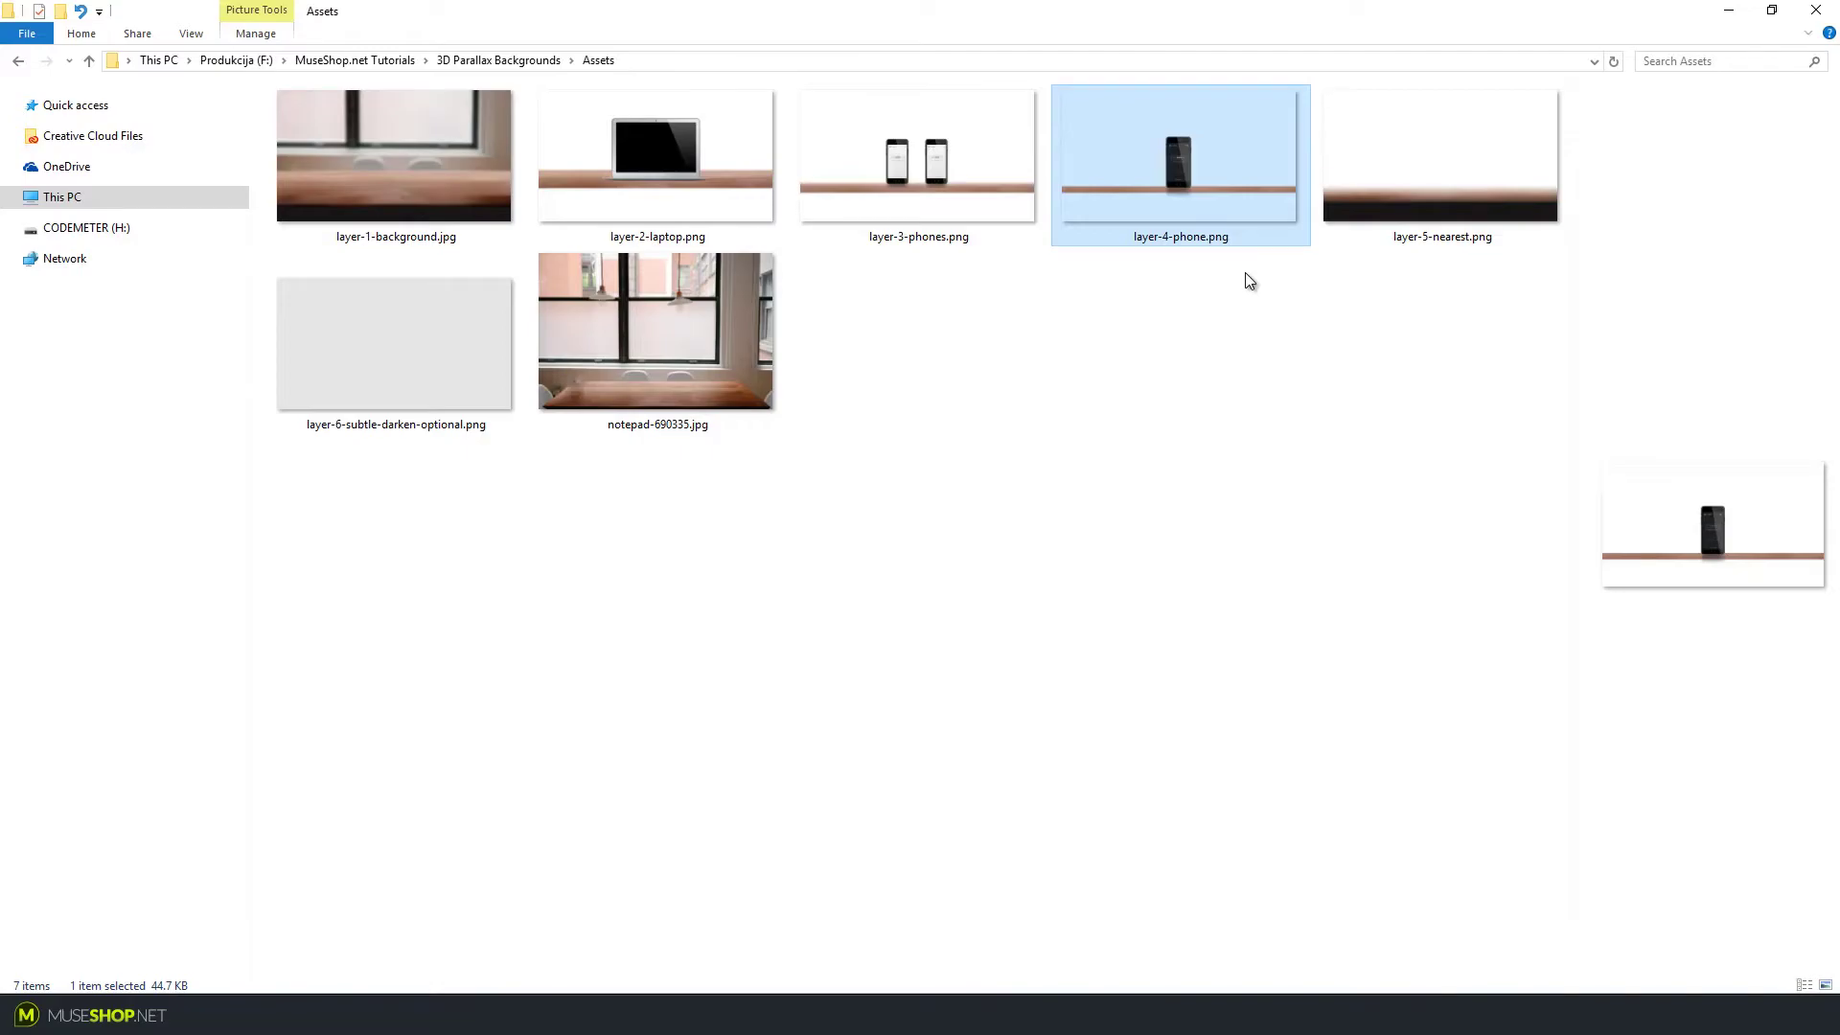
key("Right")
key("Return")
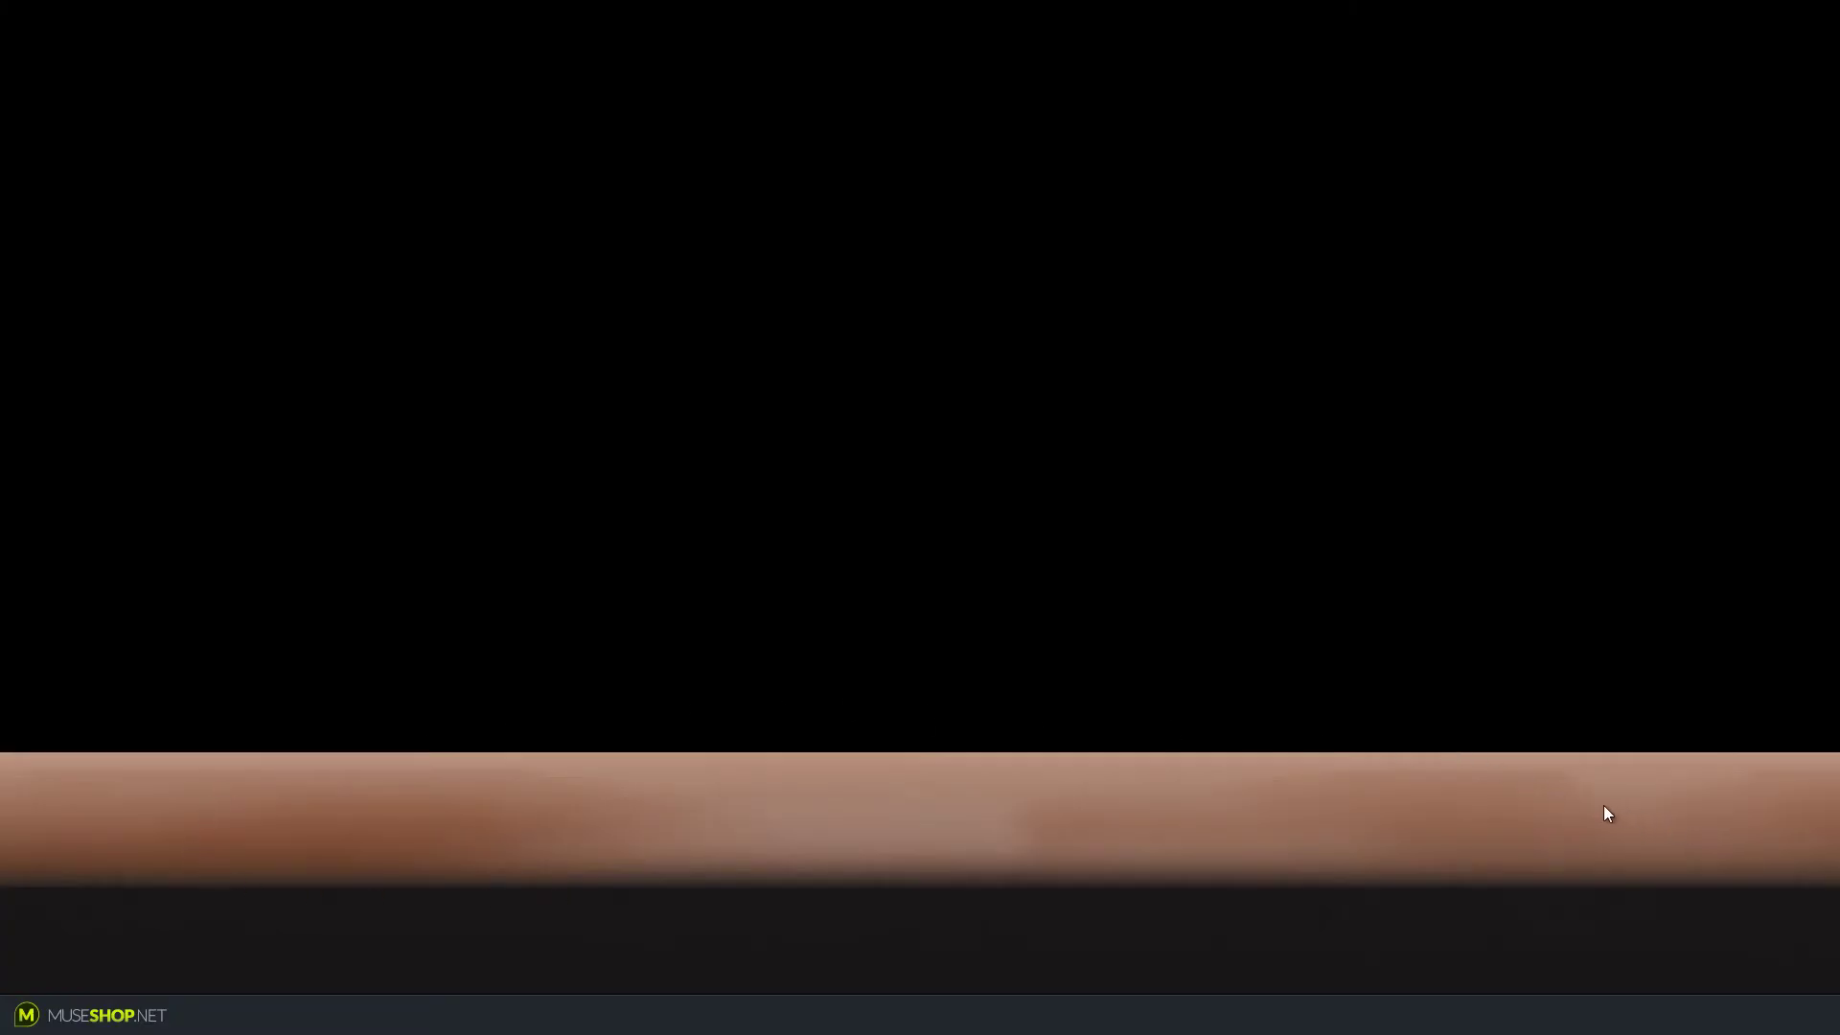
key("Escape")
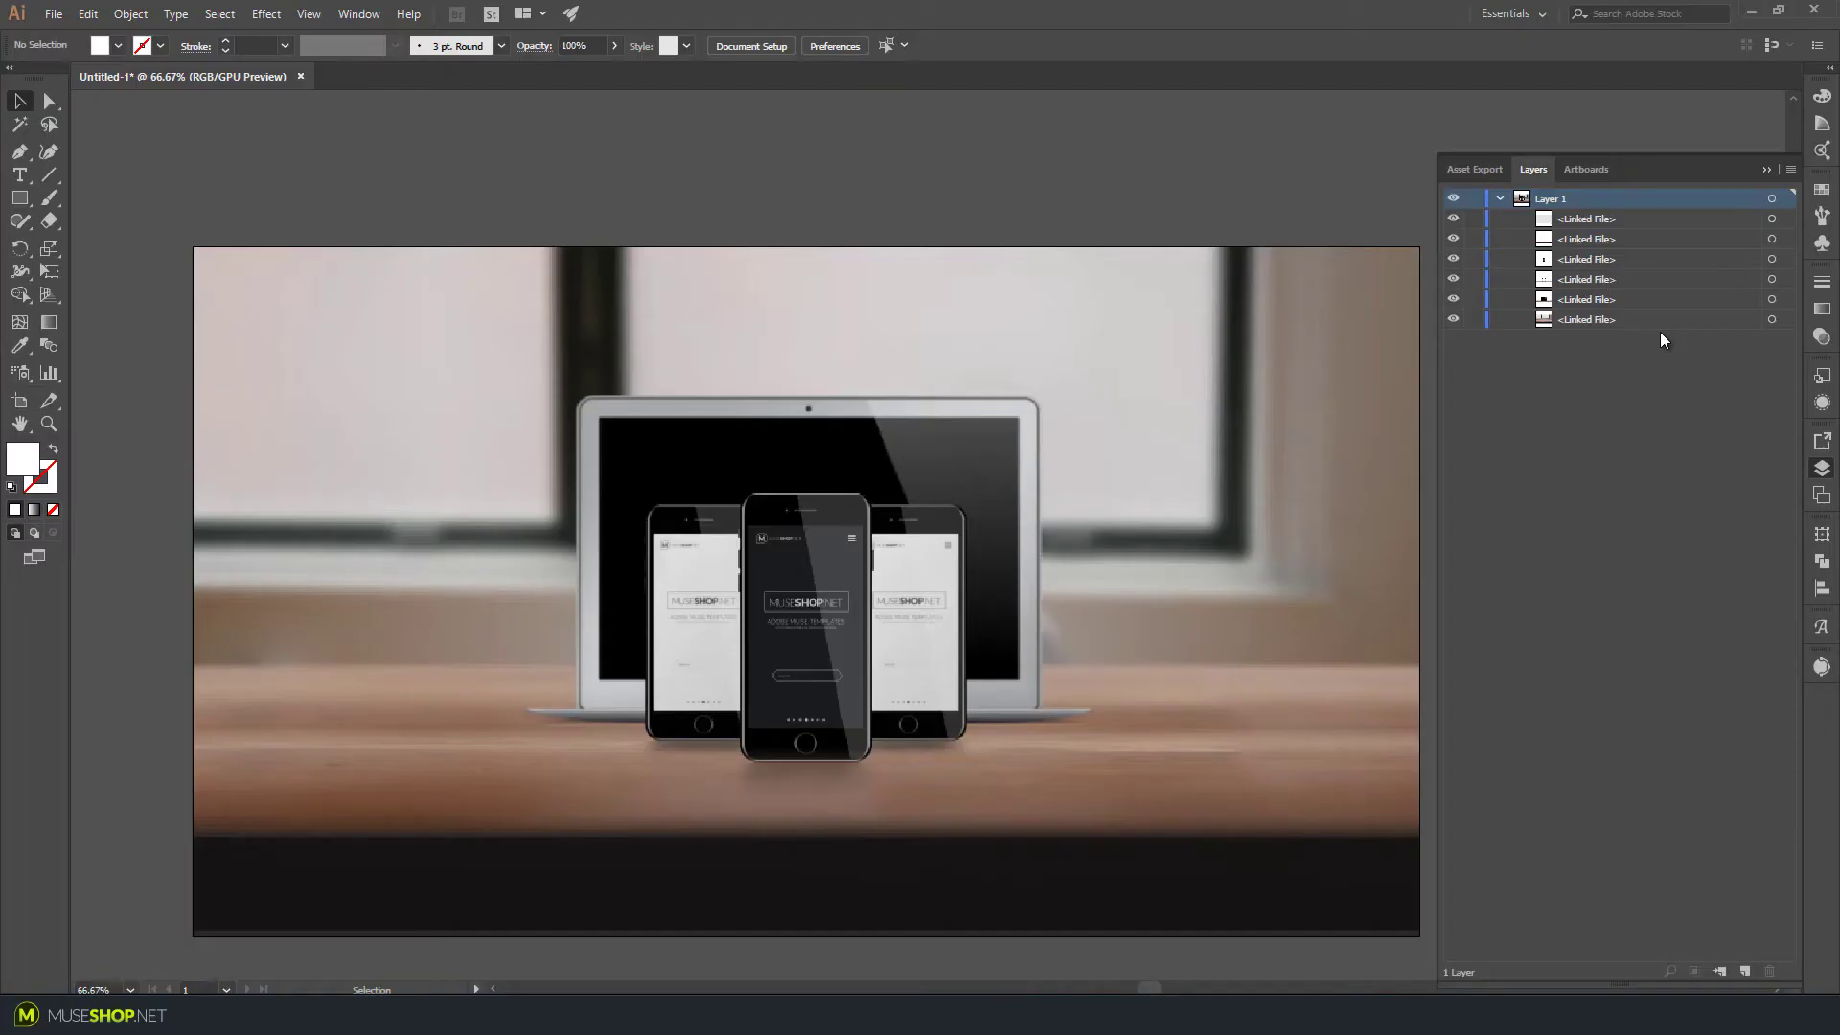
Hide the top five layers, then re-show the laptop, two-phones and dark centre phone layers
left_click_drag(1453, 218, 1453, 299)
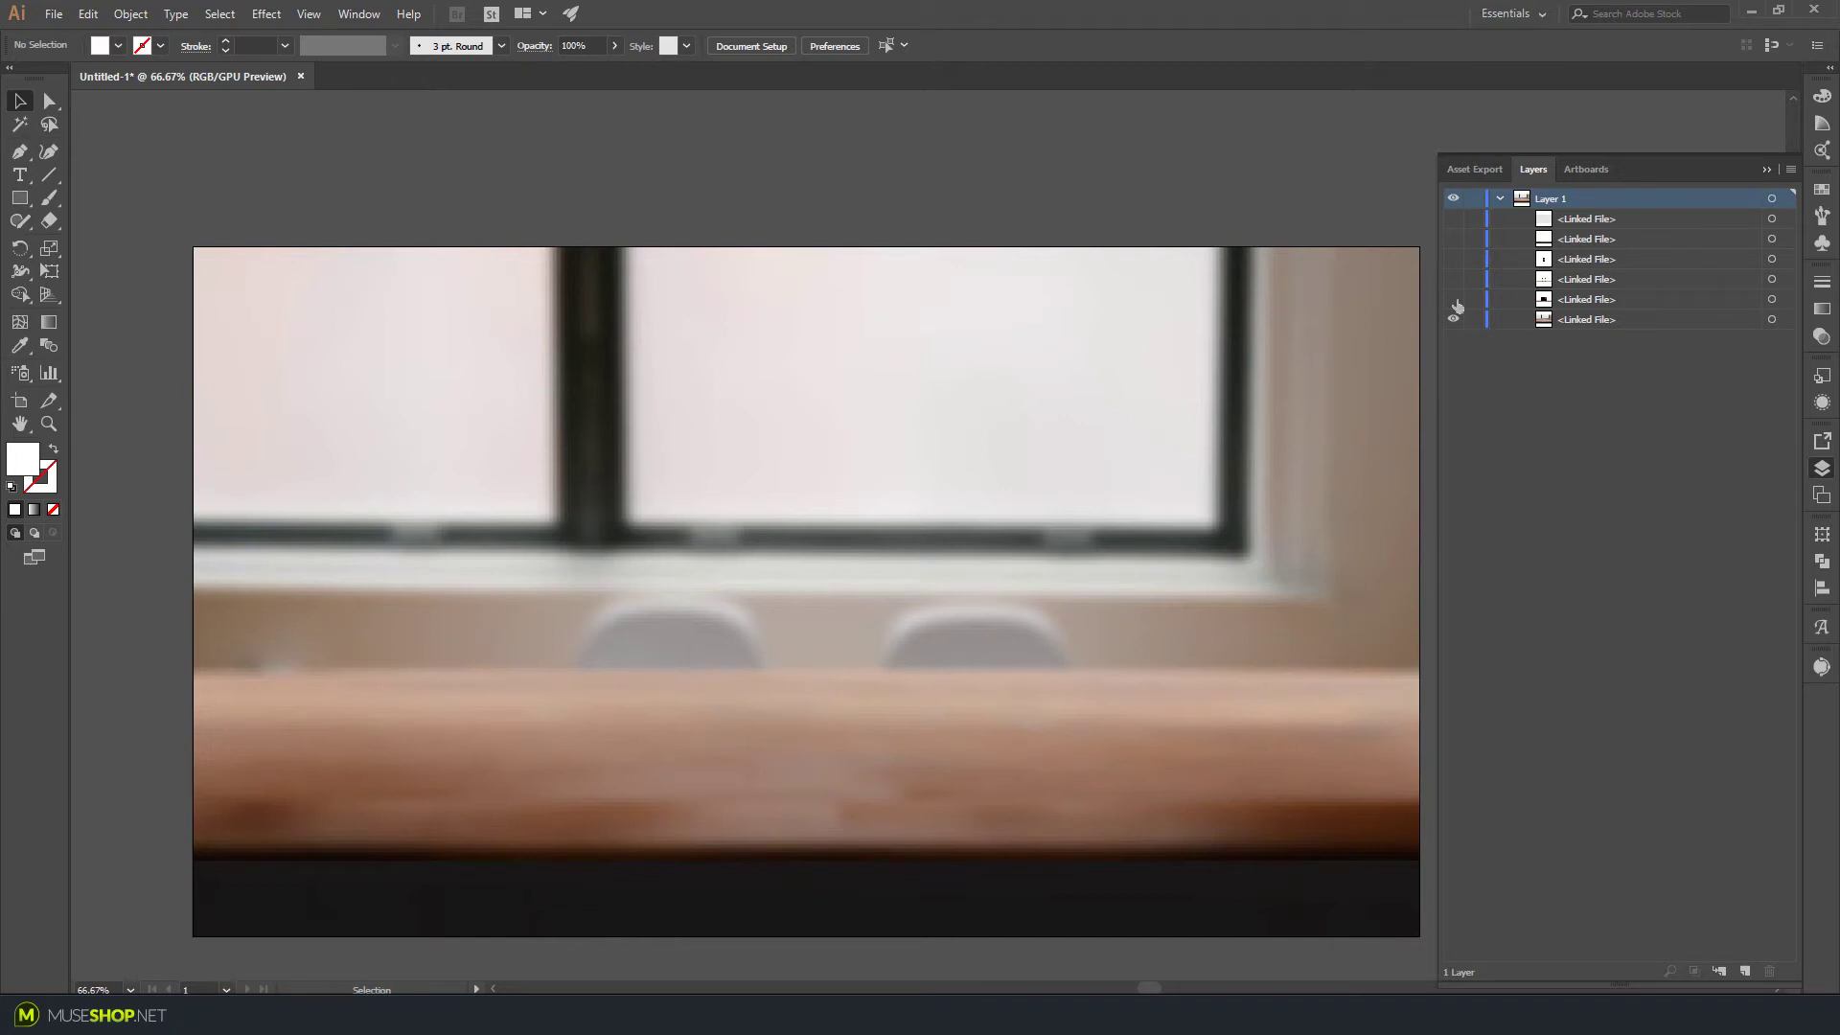
left_click(1454, 299)
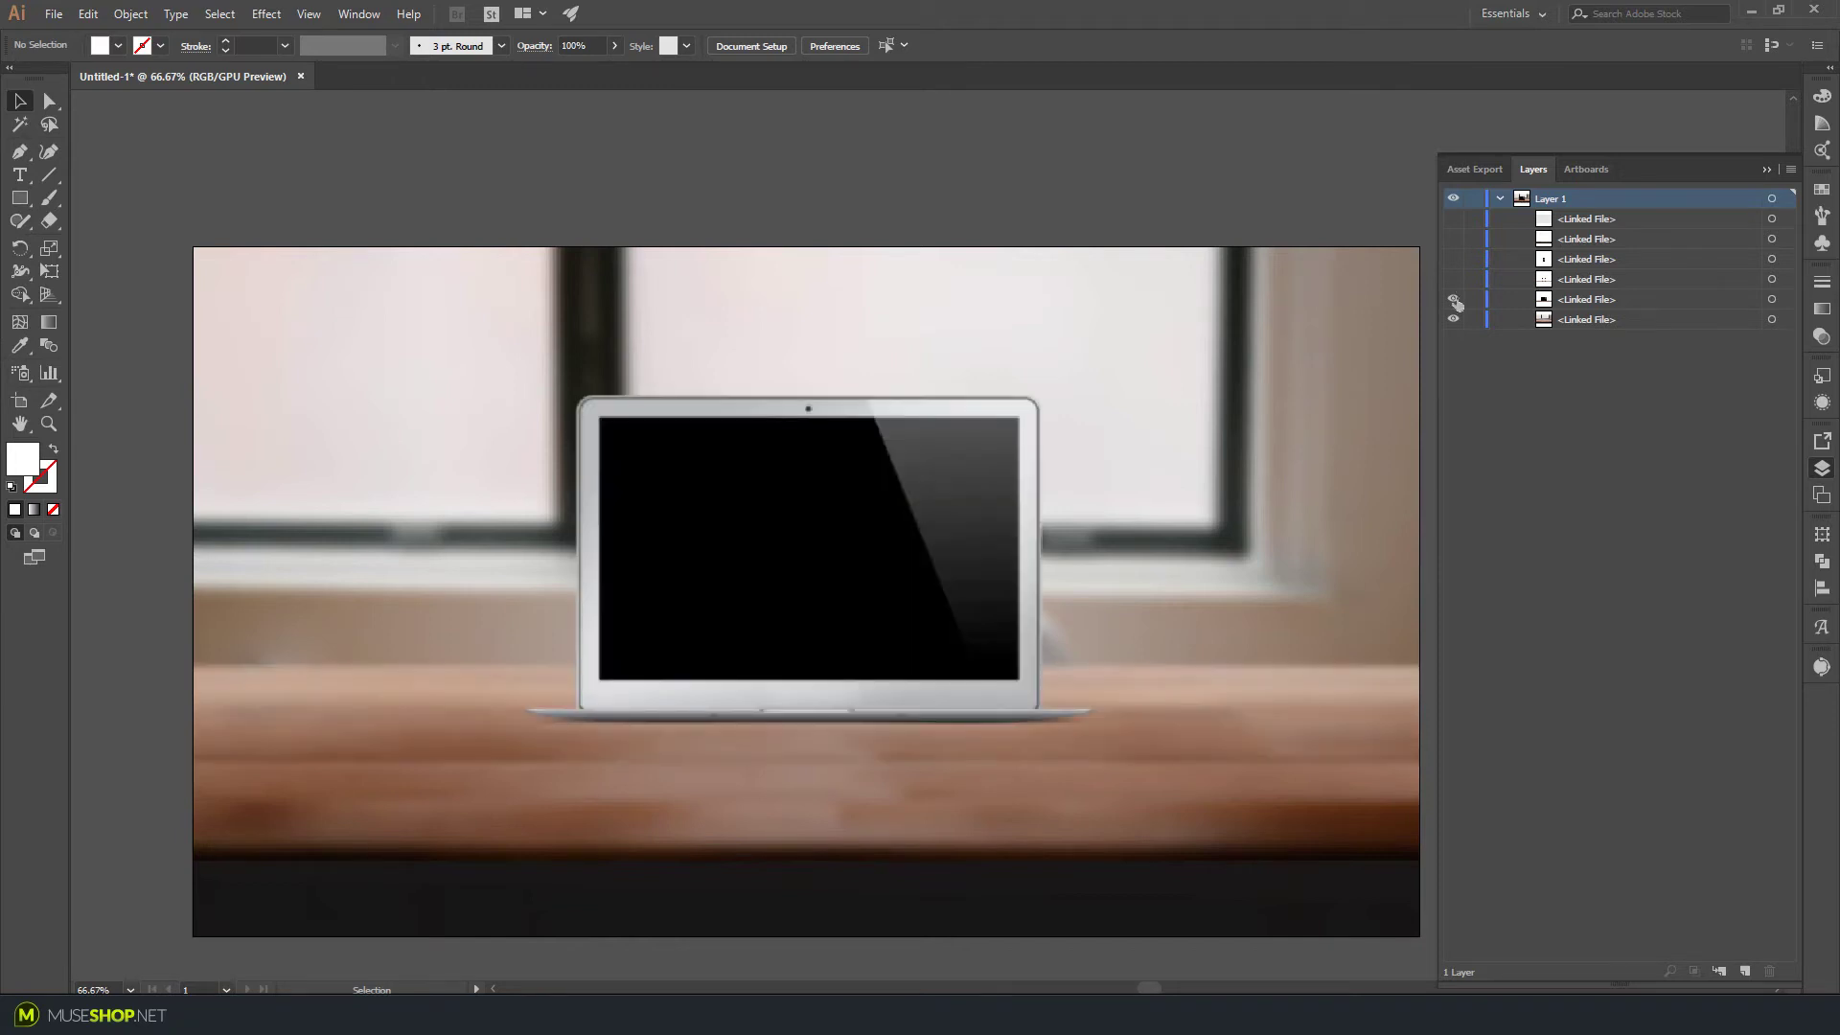
left_click(1453, 279)
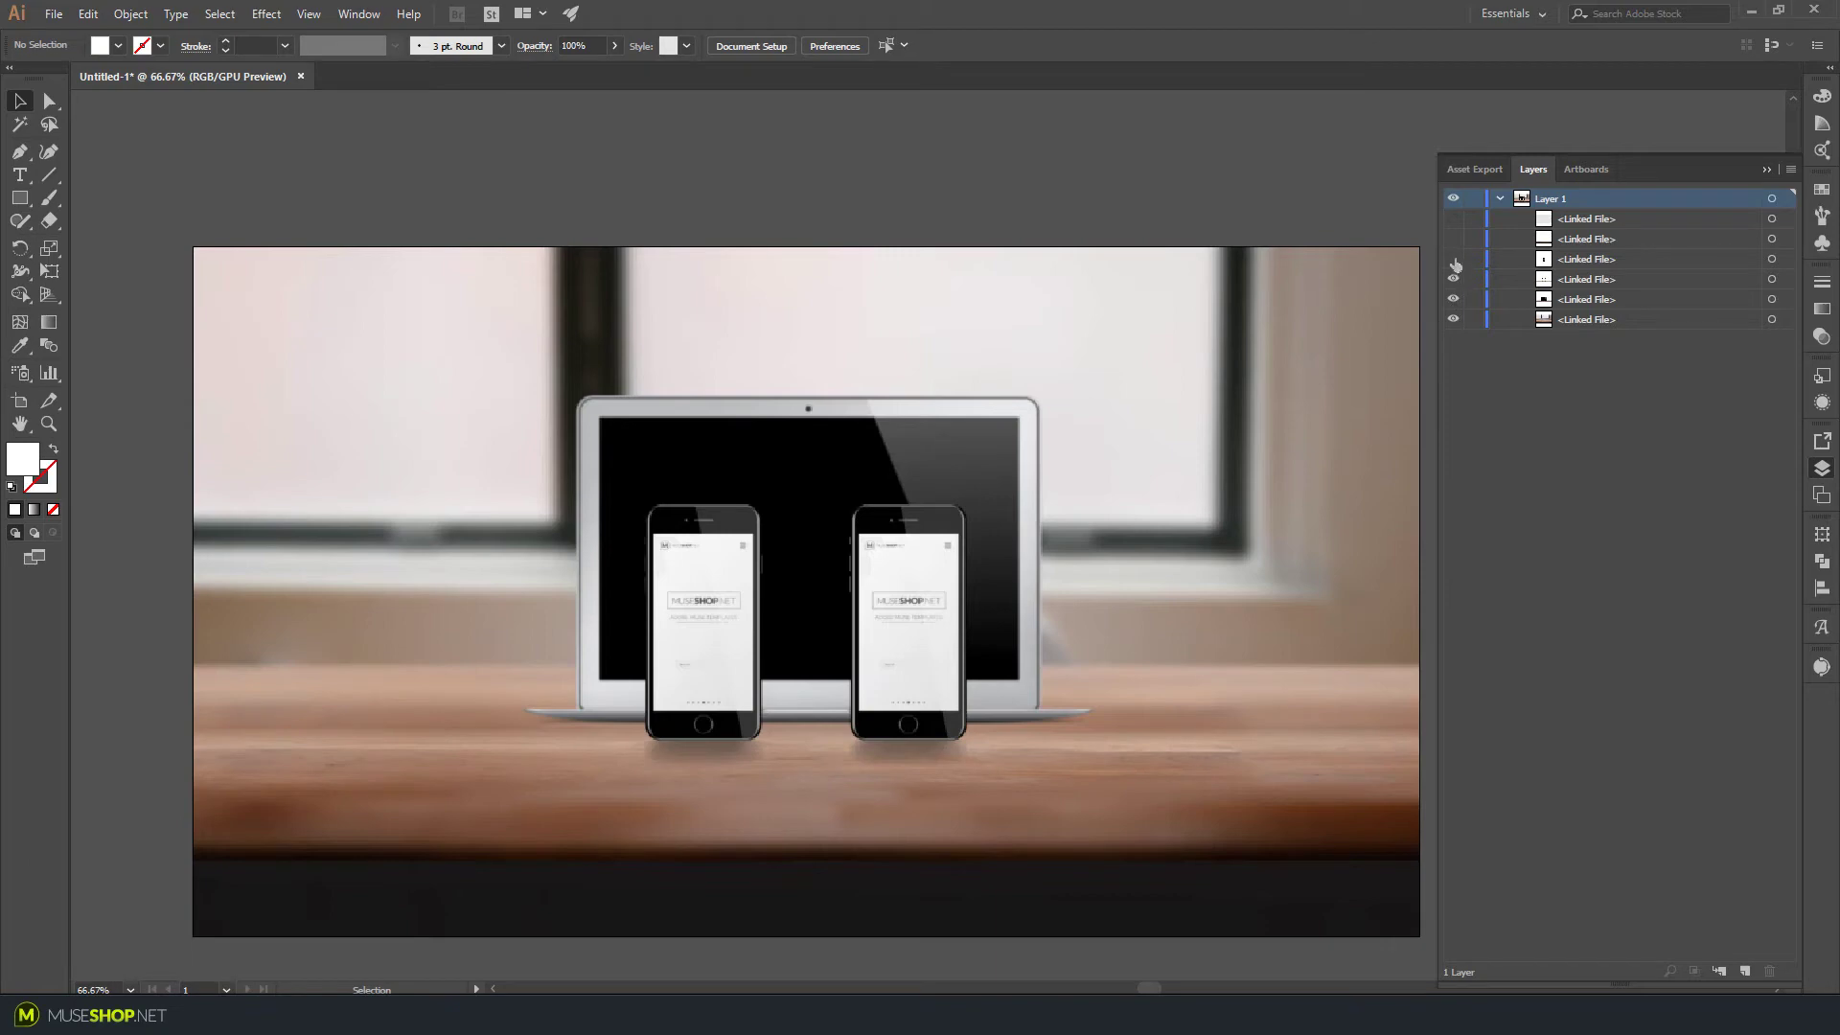
left_click(1454, 259)
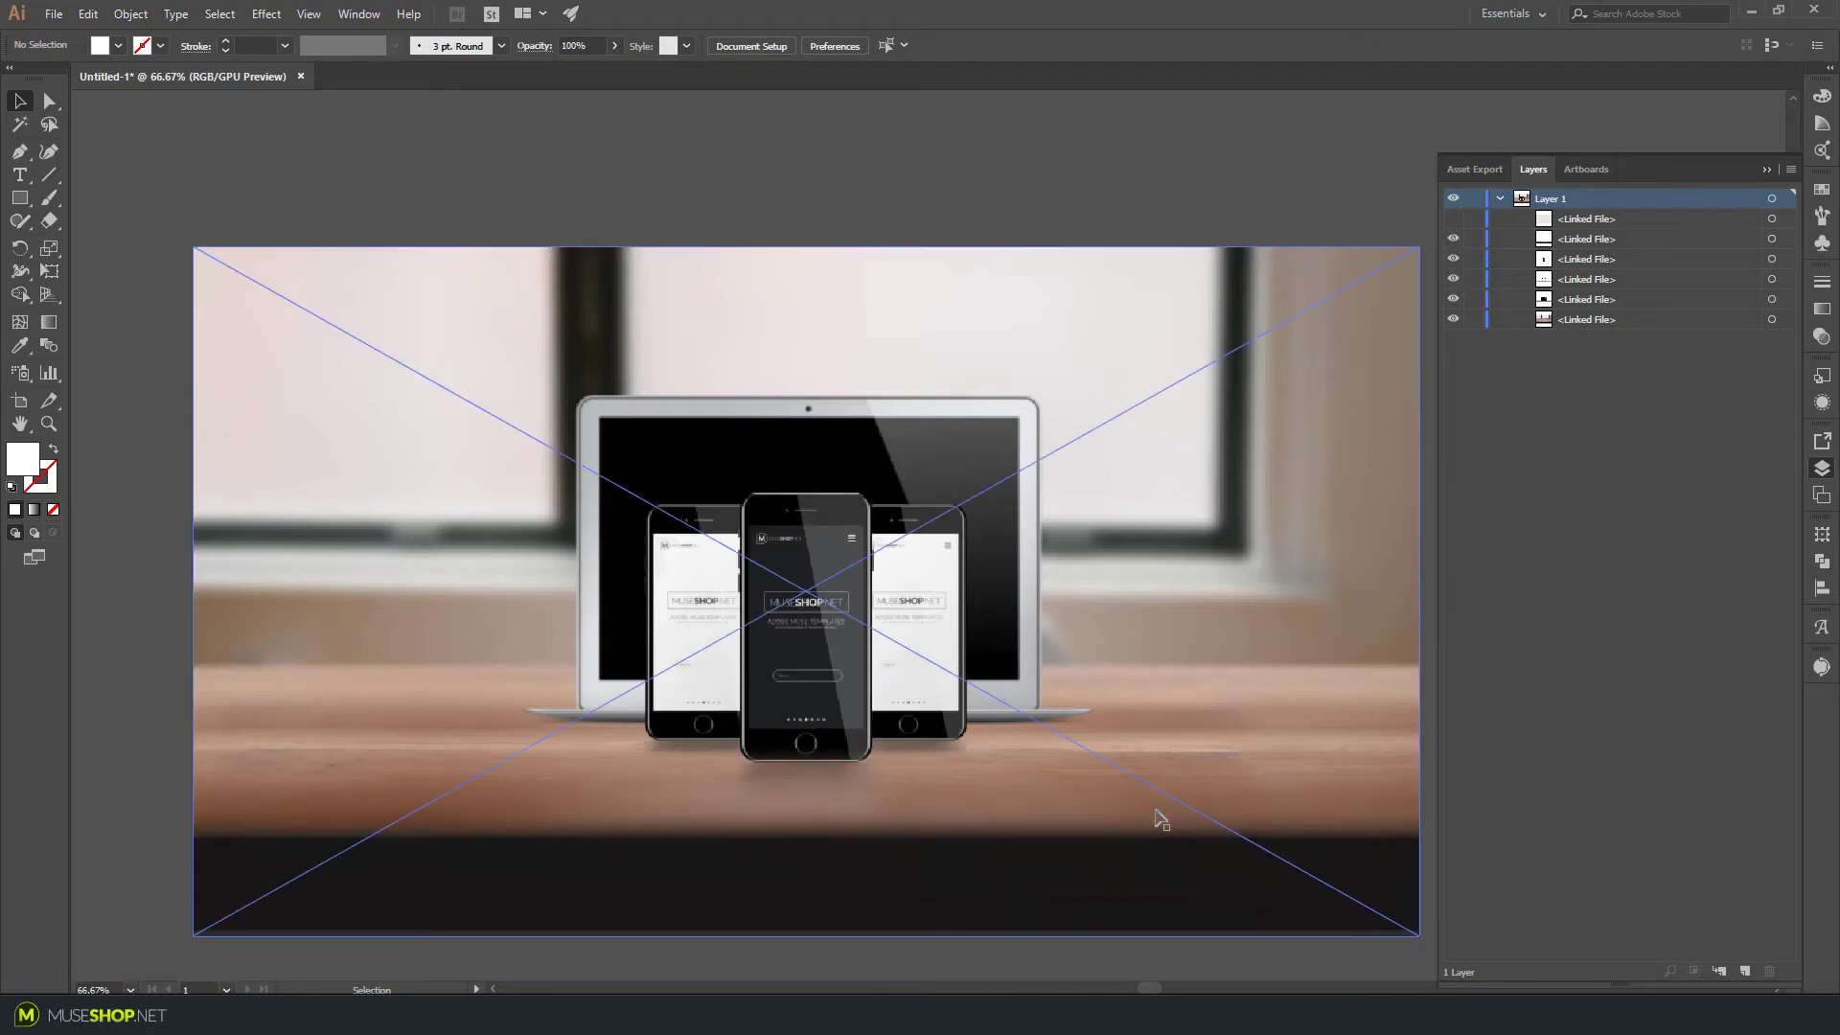
Compare the nearest shelf image by toggling its layer, then open the Muse widget's options
left_click_drag(452, 814, 301, 831)
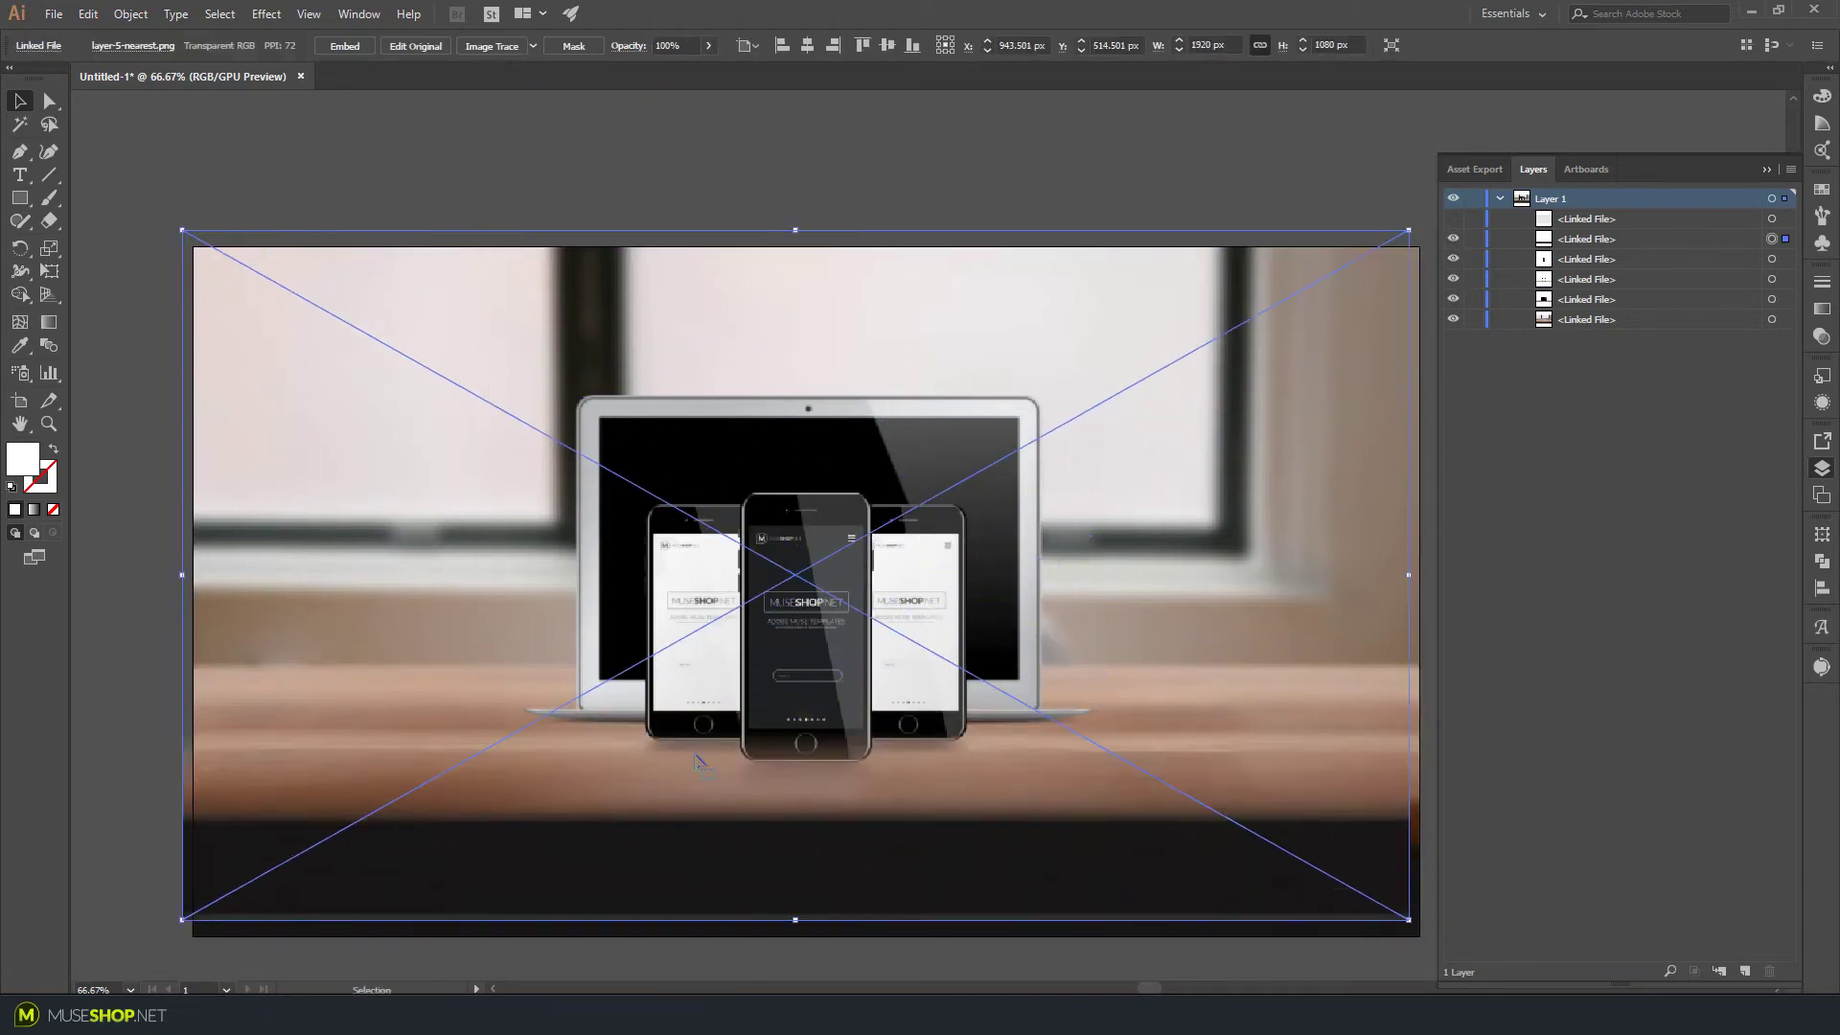
left_click(1453, 219)
left_click(760, 237)
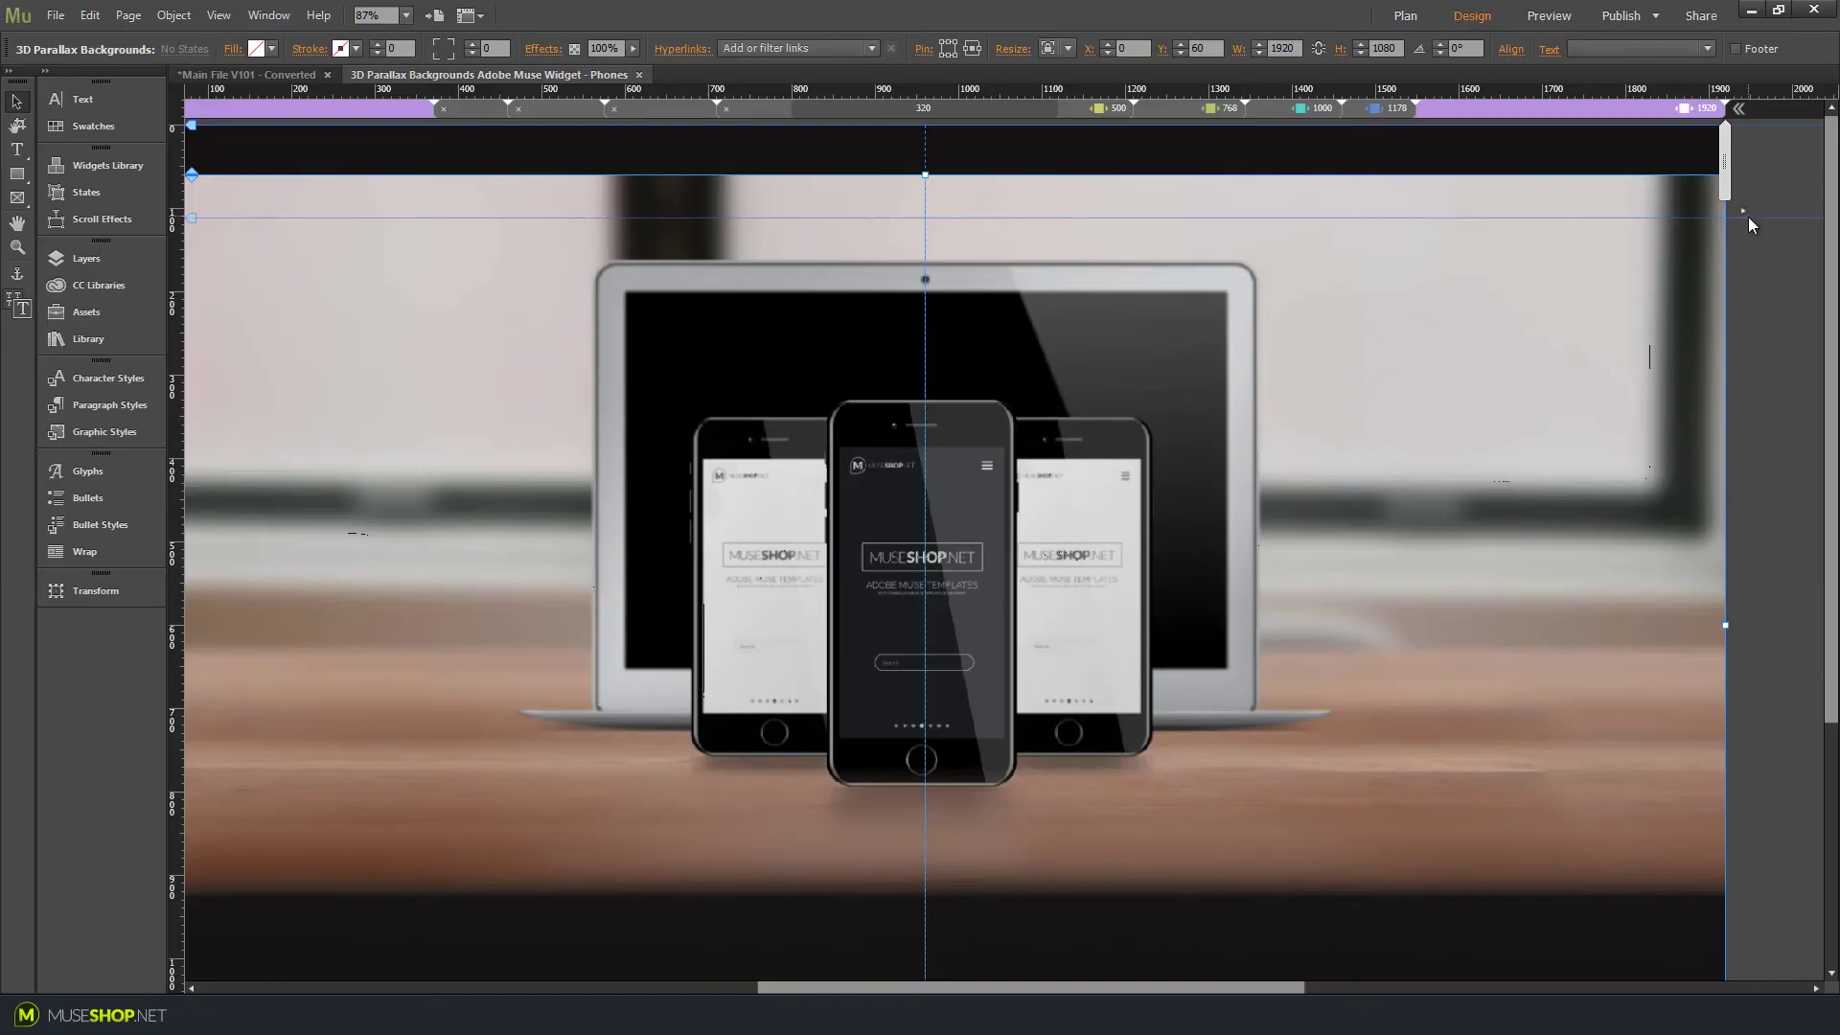
left_click(1744, 213)
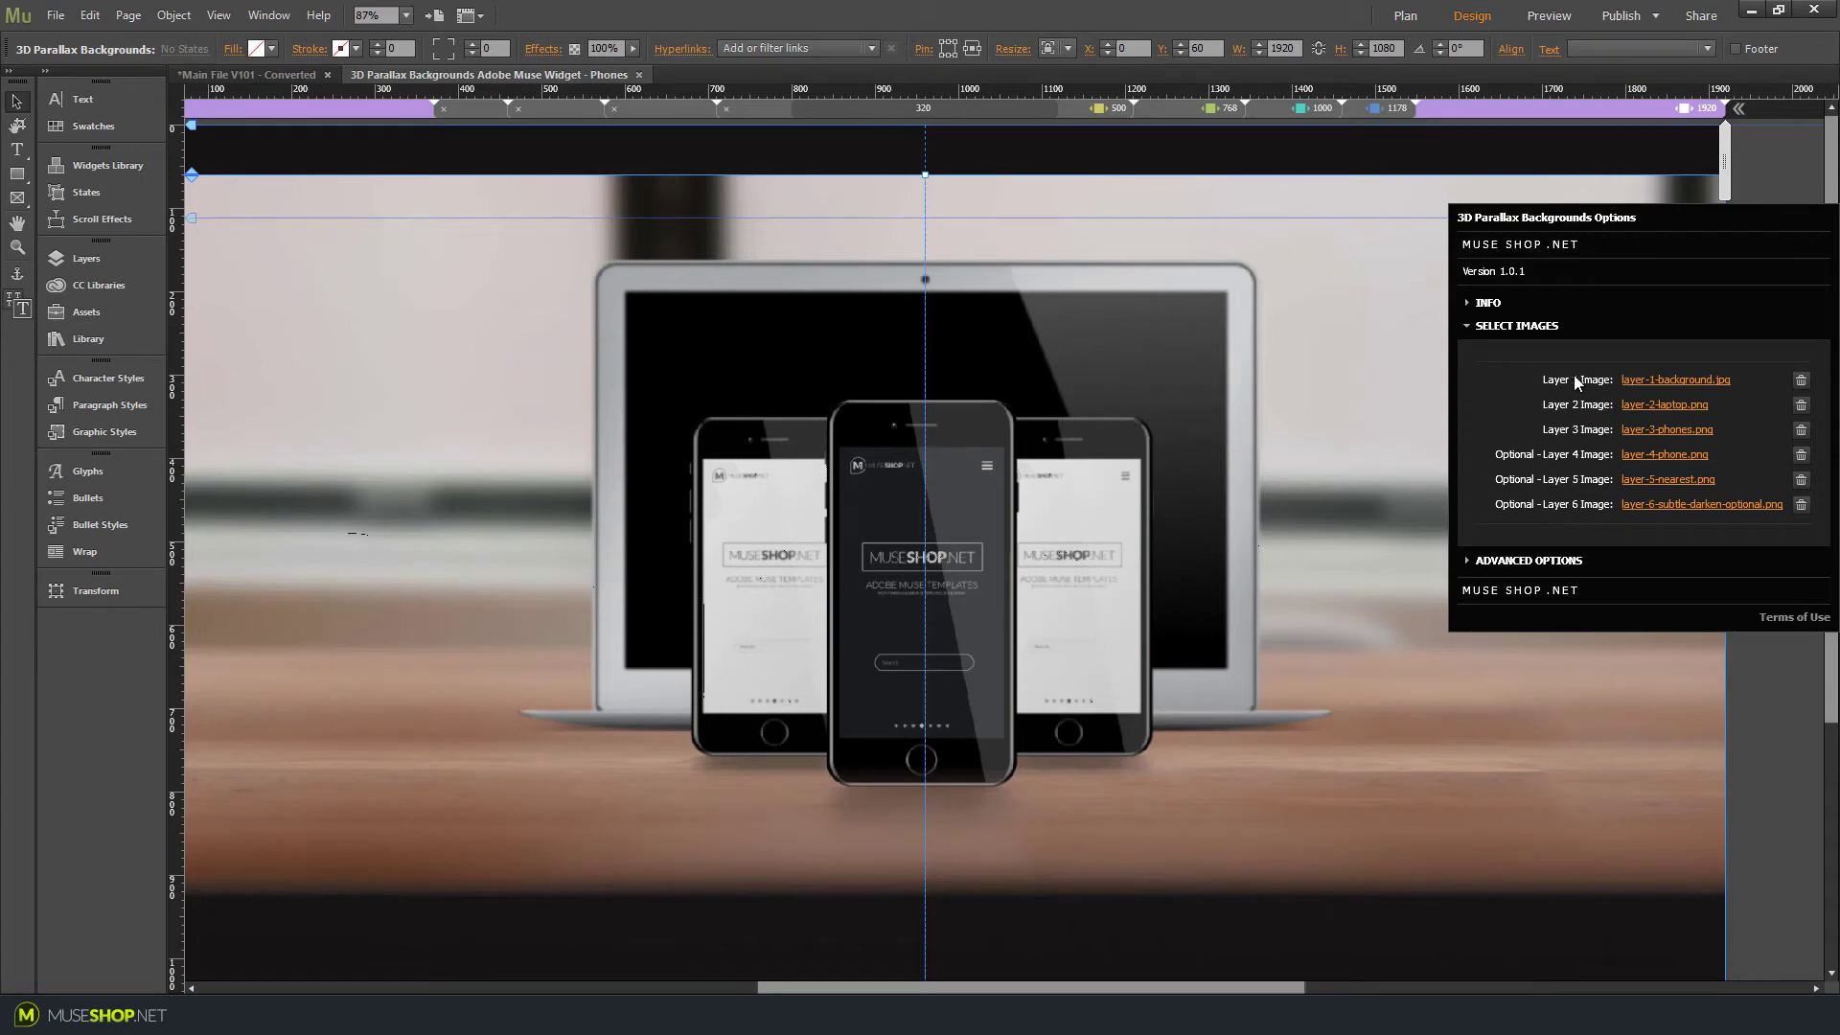
Expand Advanced Options and inspect the Image 1 Movement value of 0.07
left_click(1513, 561)
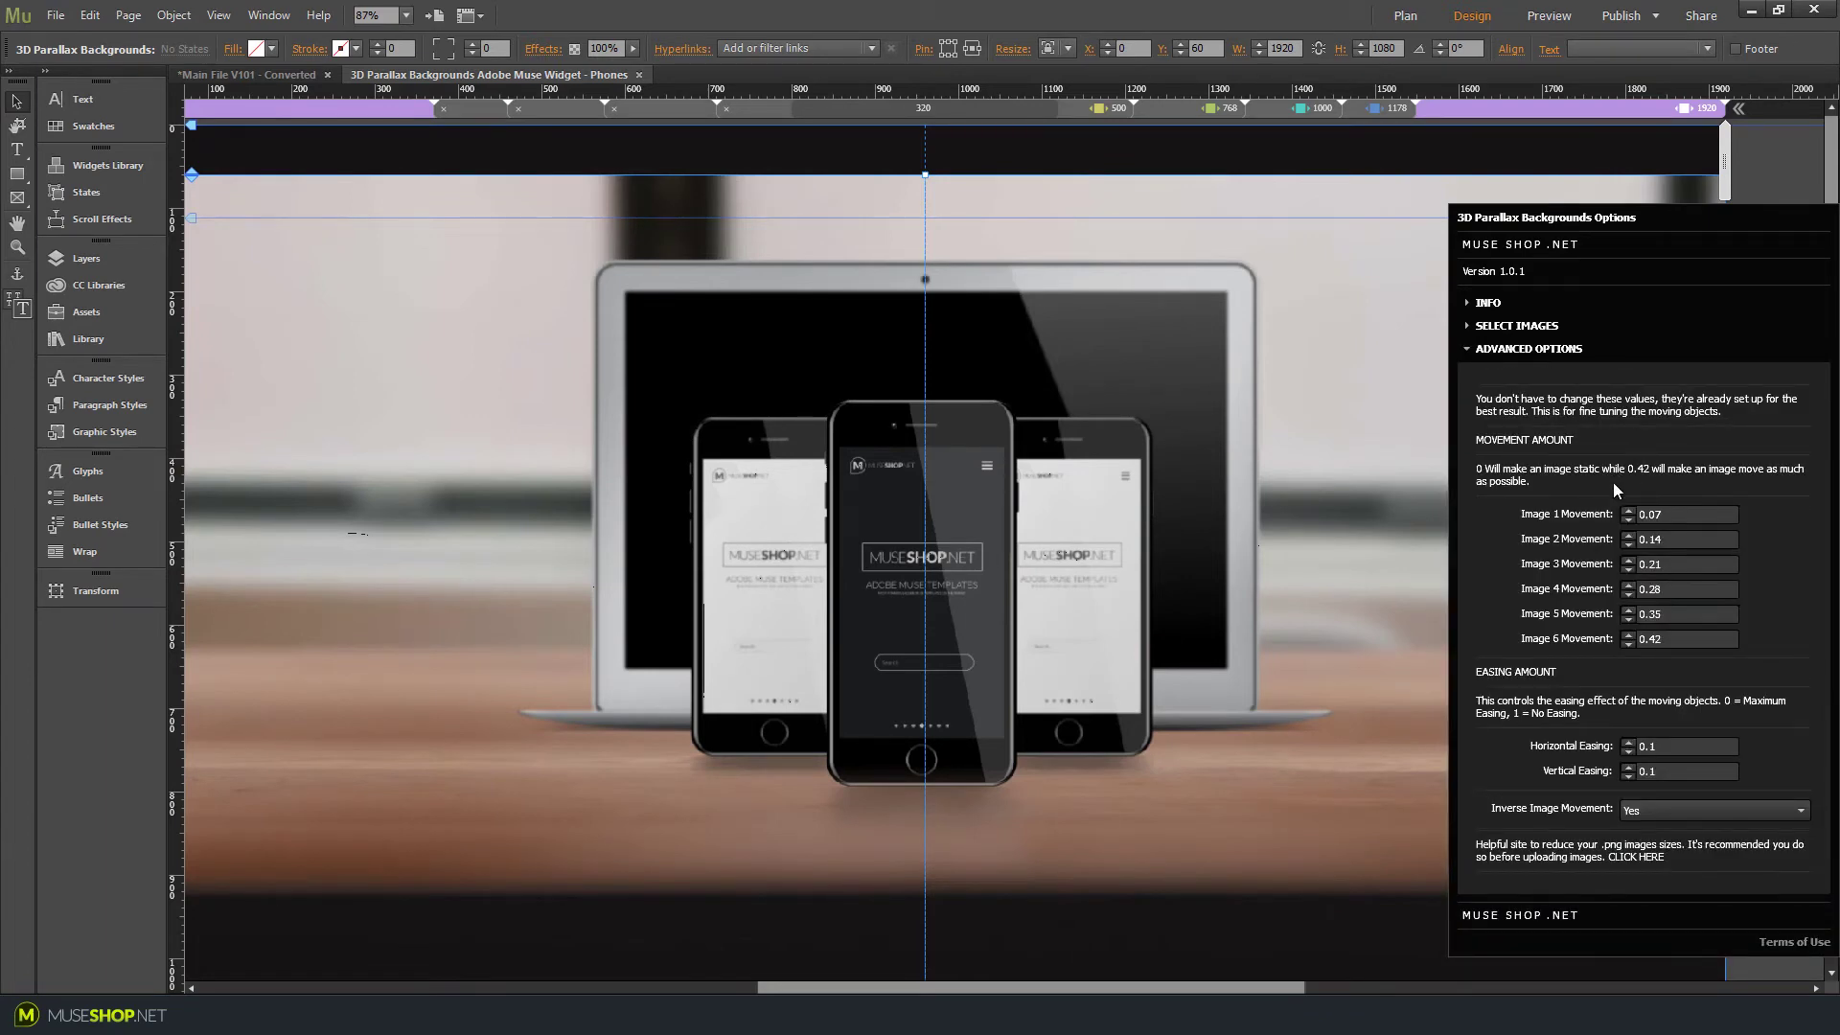
left_click(1595, 522)
left_click(1671, 507)
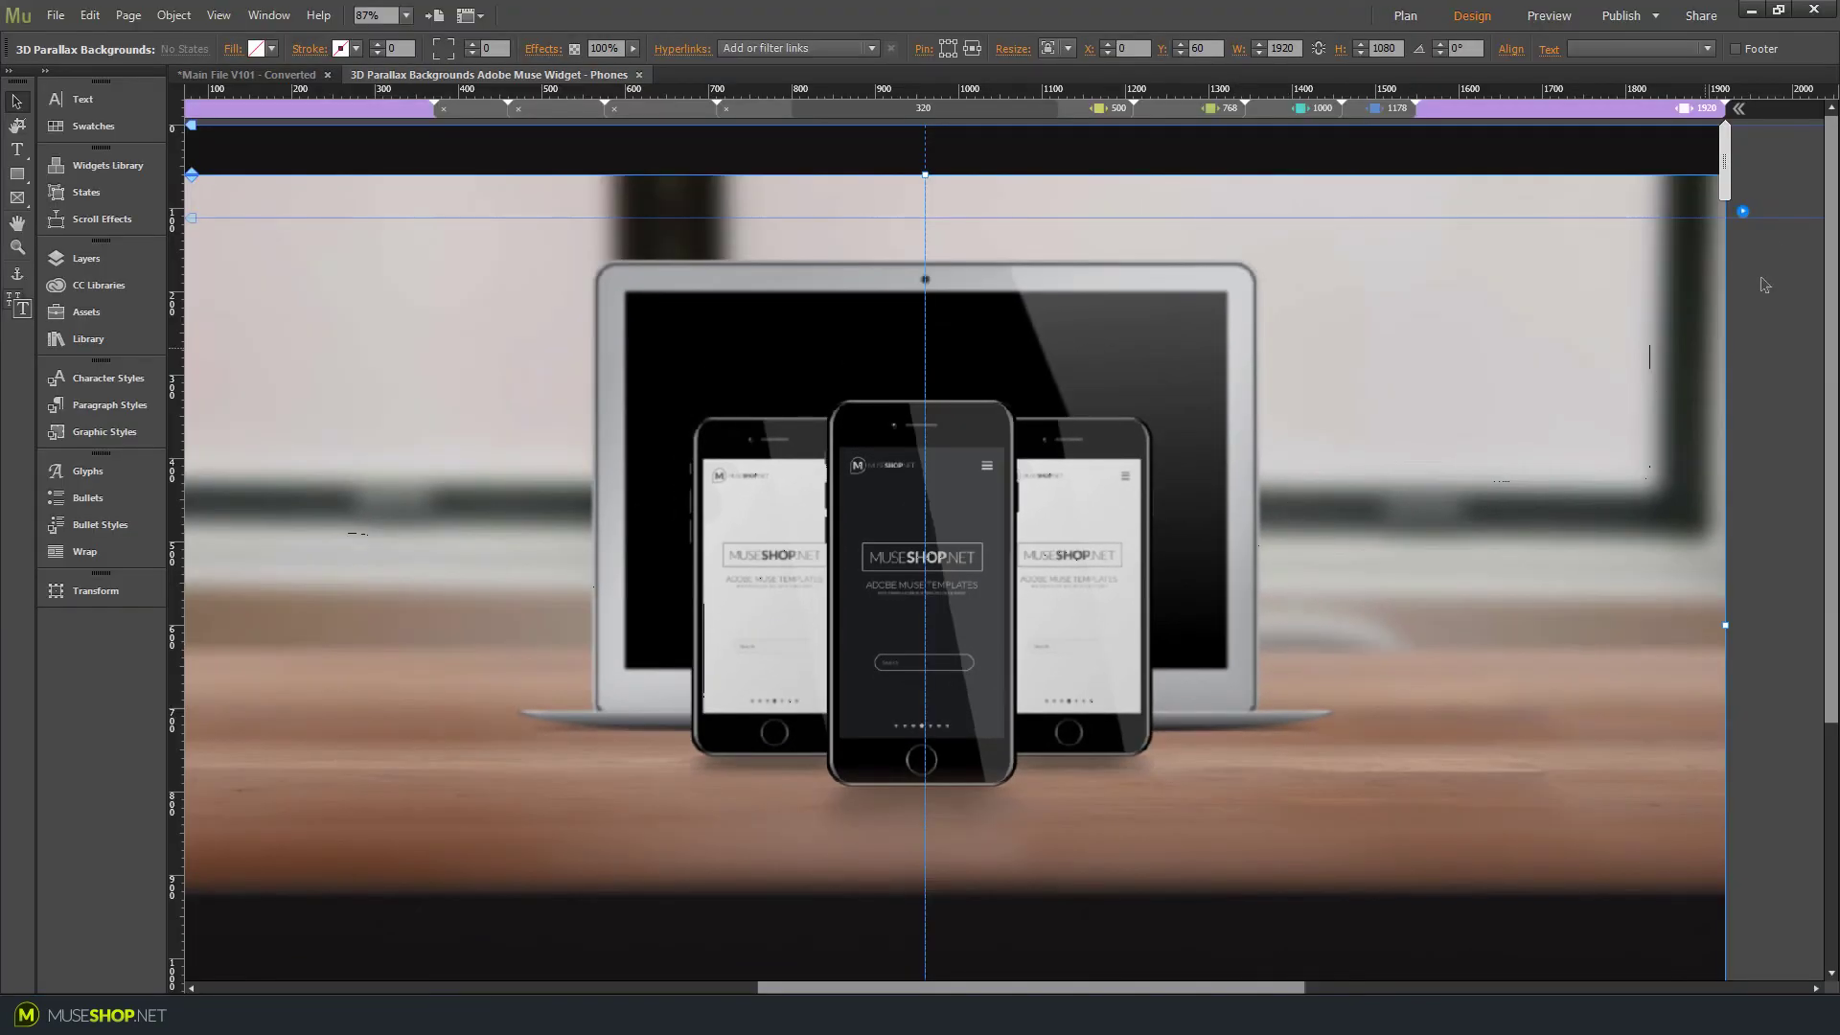
Reopen the widget's advanced options, then preview the page in the browser
left_click(1742, 209)
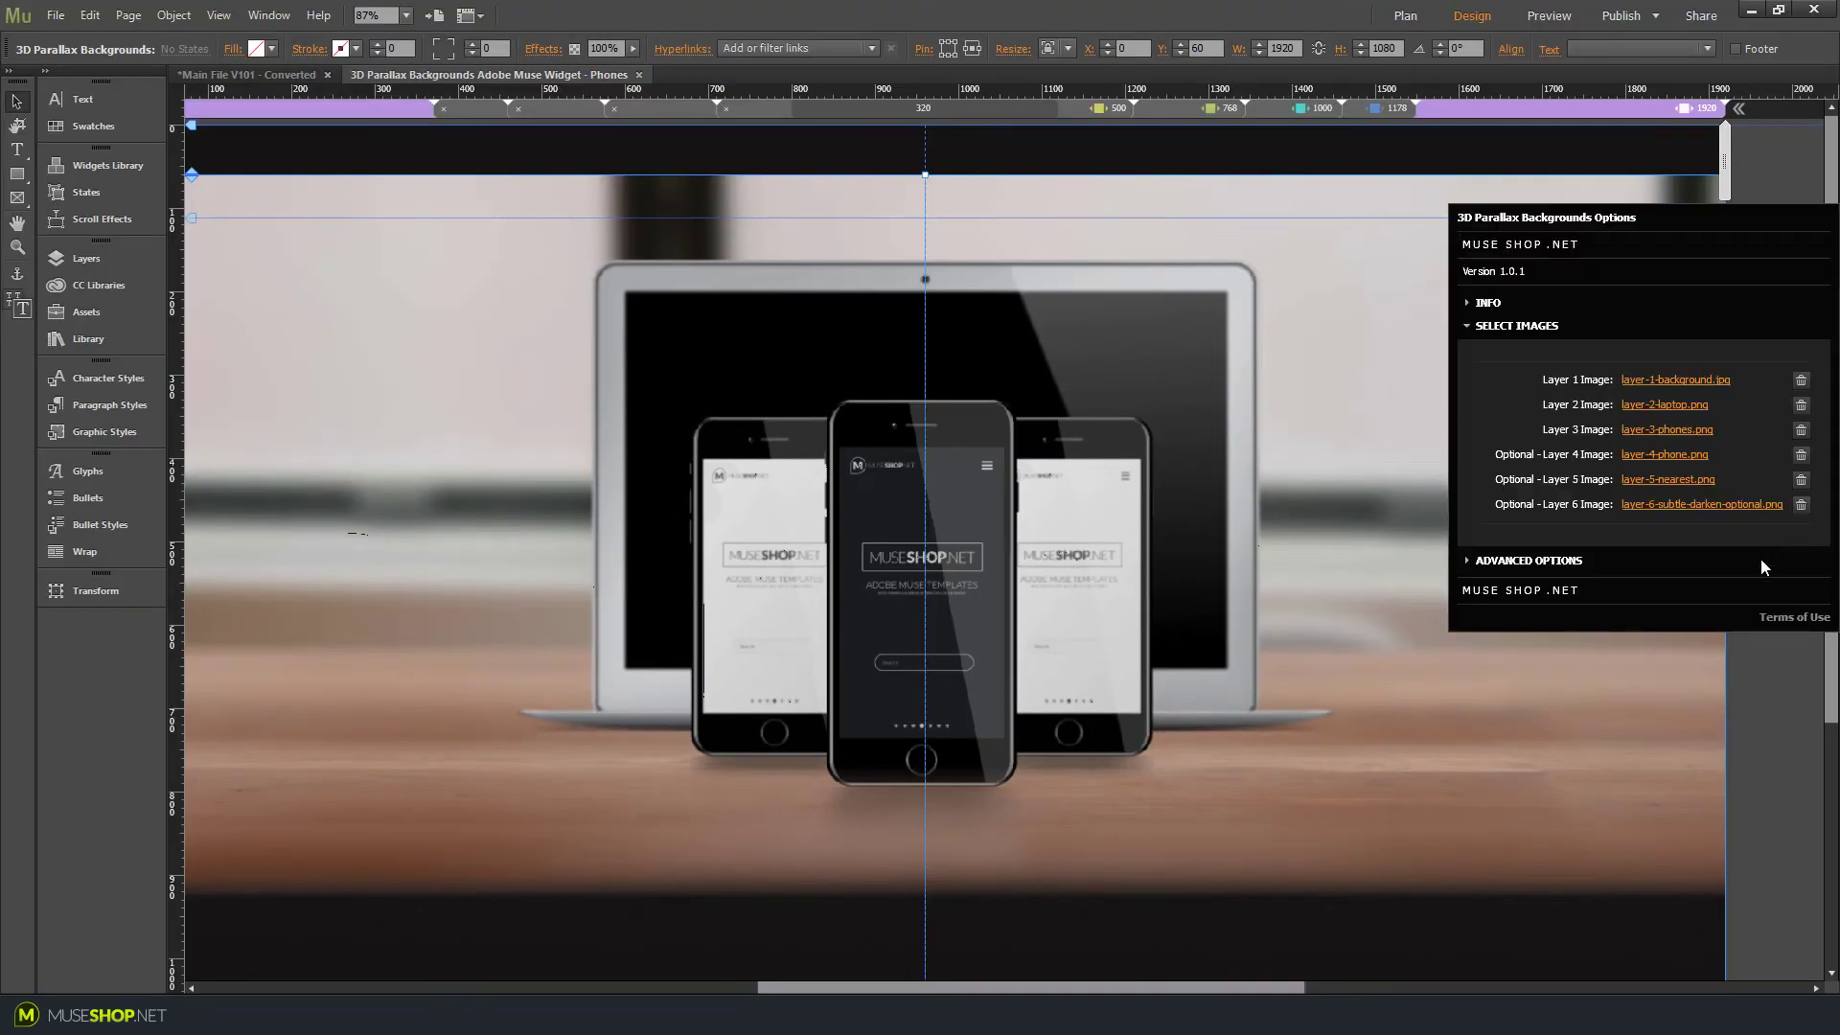
left_click(1519, 562)
left_click(968, 458)
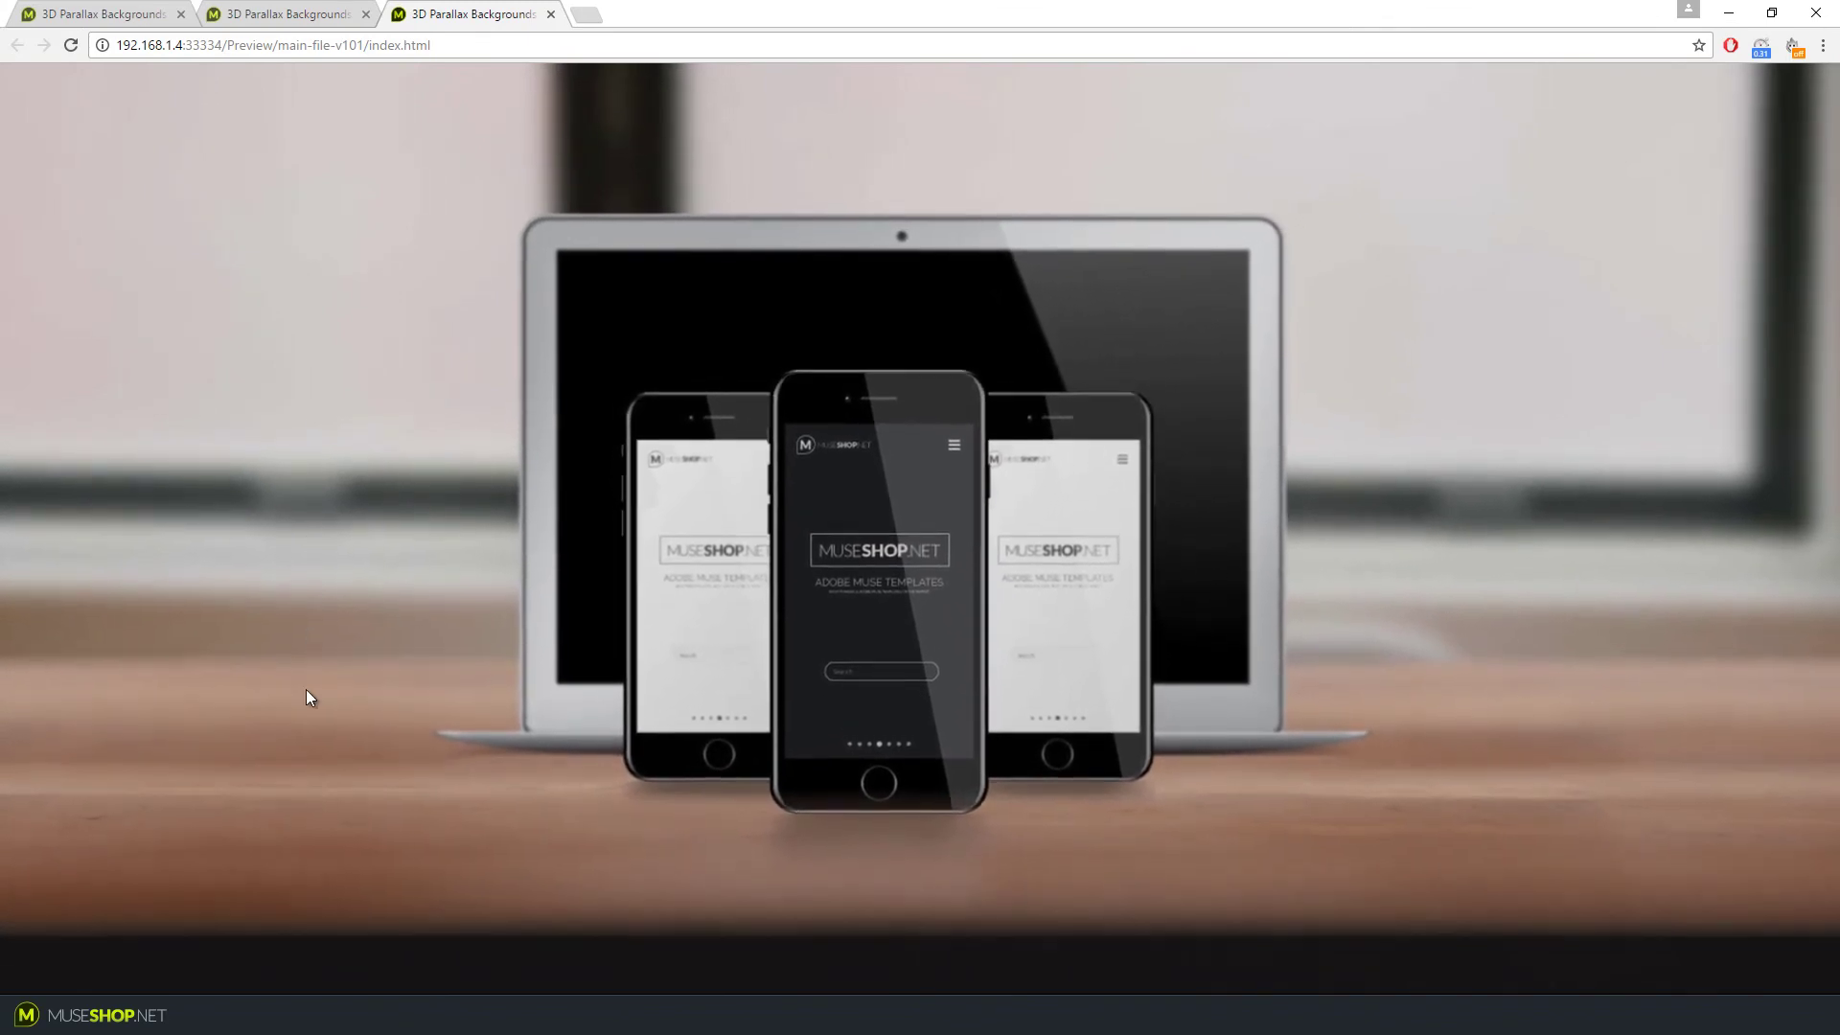
Switch from the browser preview back to Muse
key("alt+Tab")
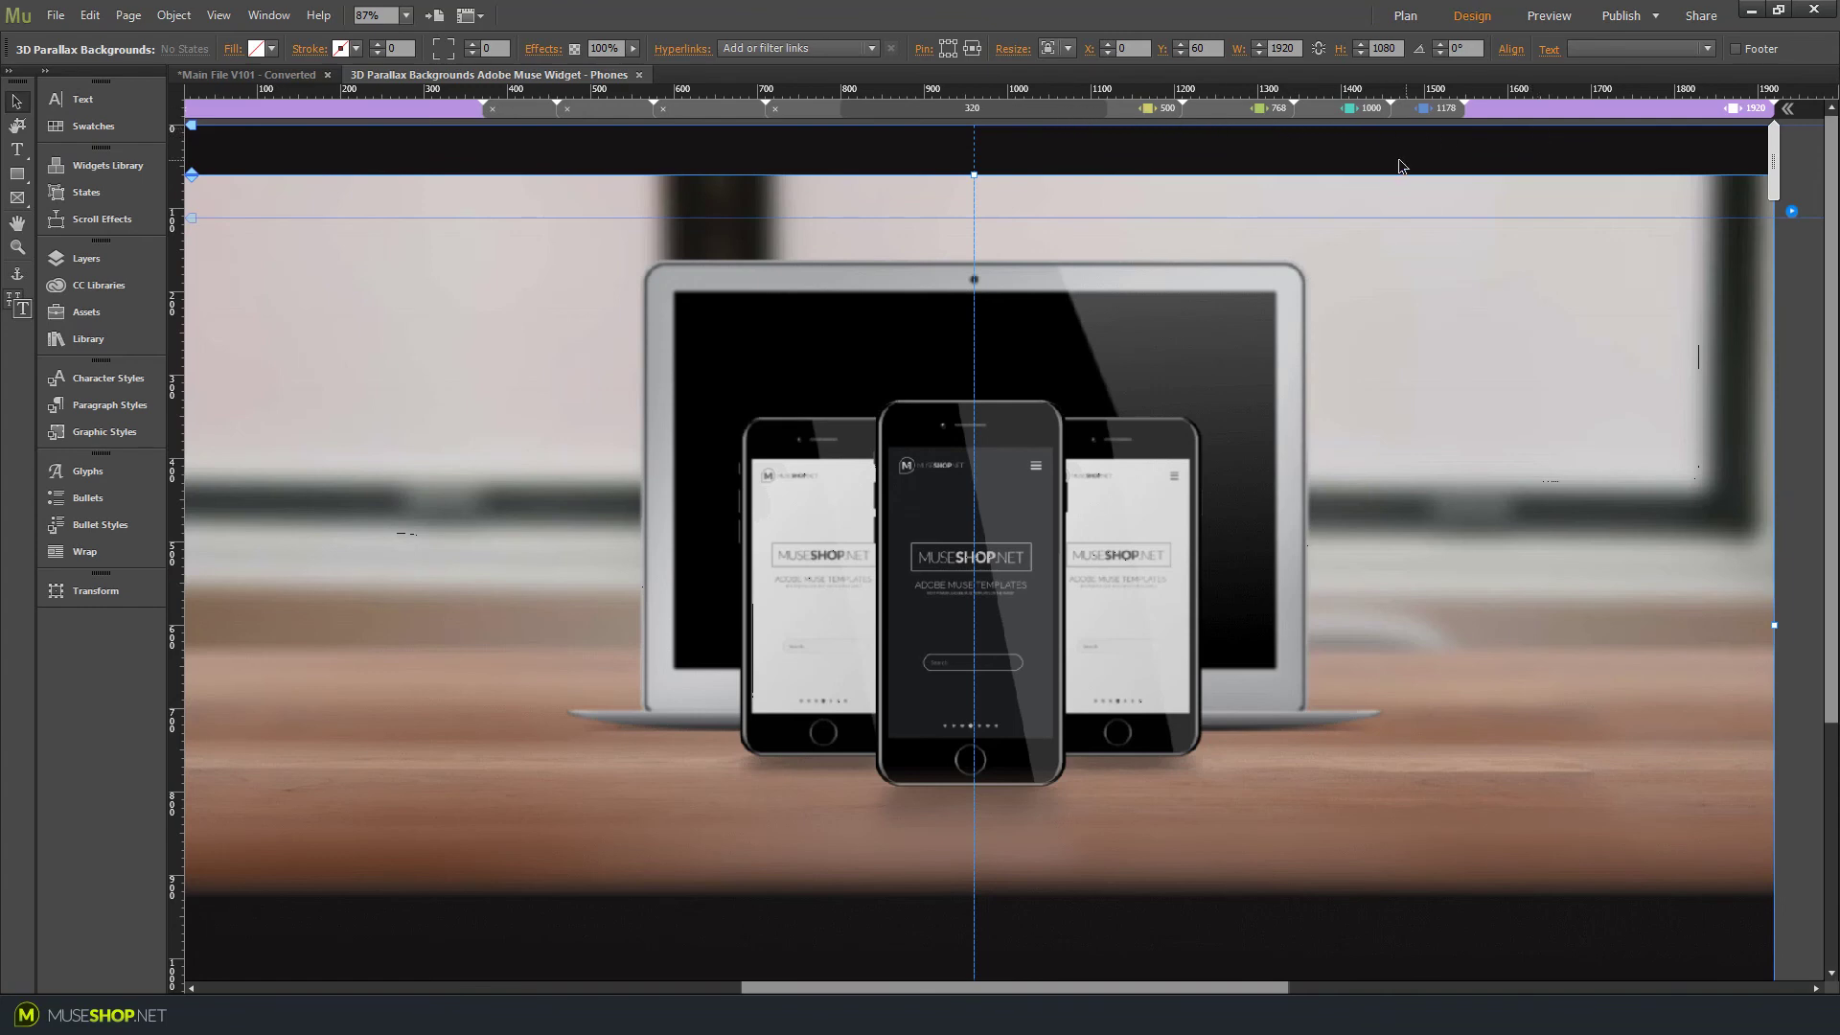
Drag the 3D Parallax Backgrounds - V1.0.1 Library item onto the page and select the widget
left_click(85, 340)
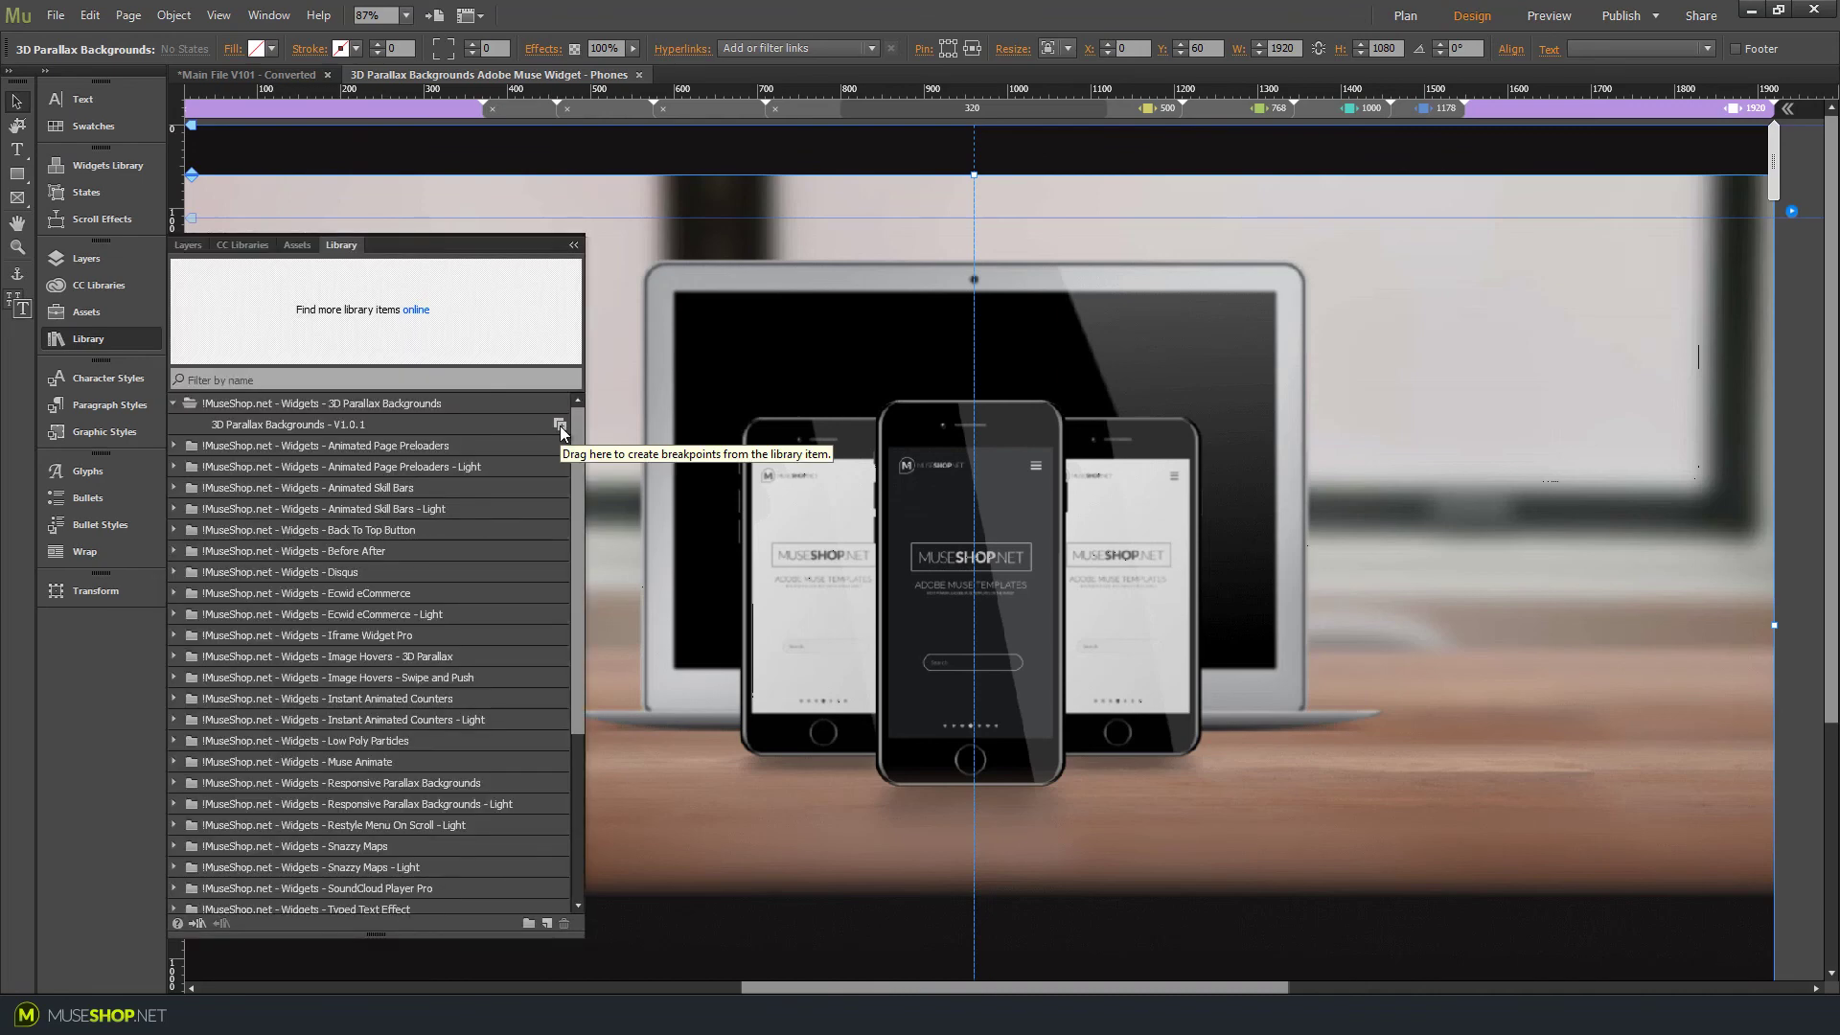
left_click_drag(559, 425, 667, 161)
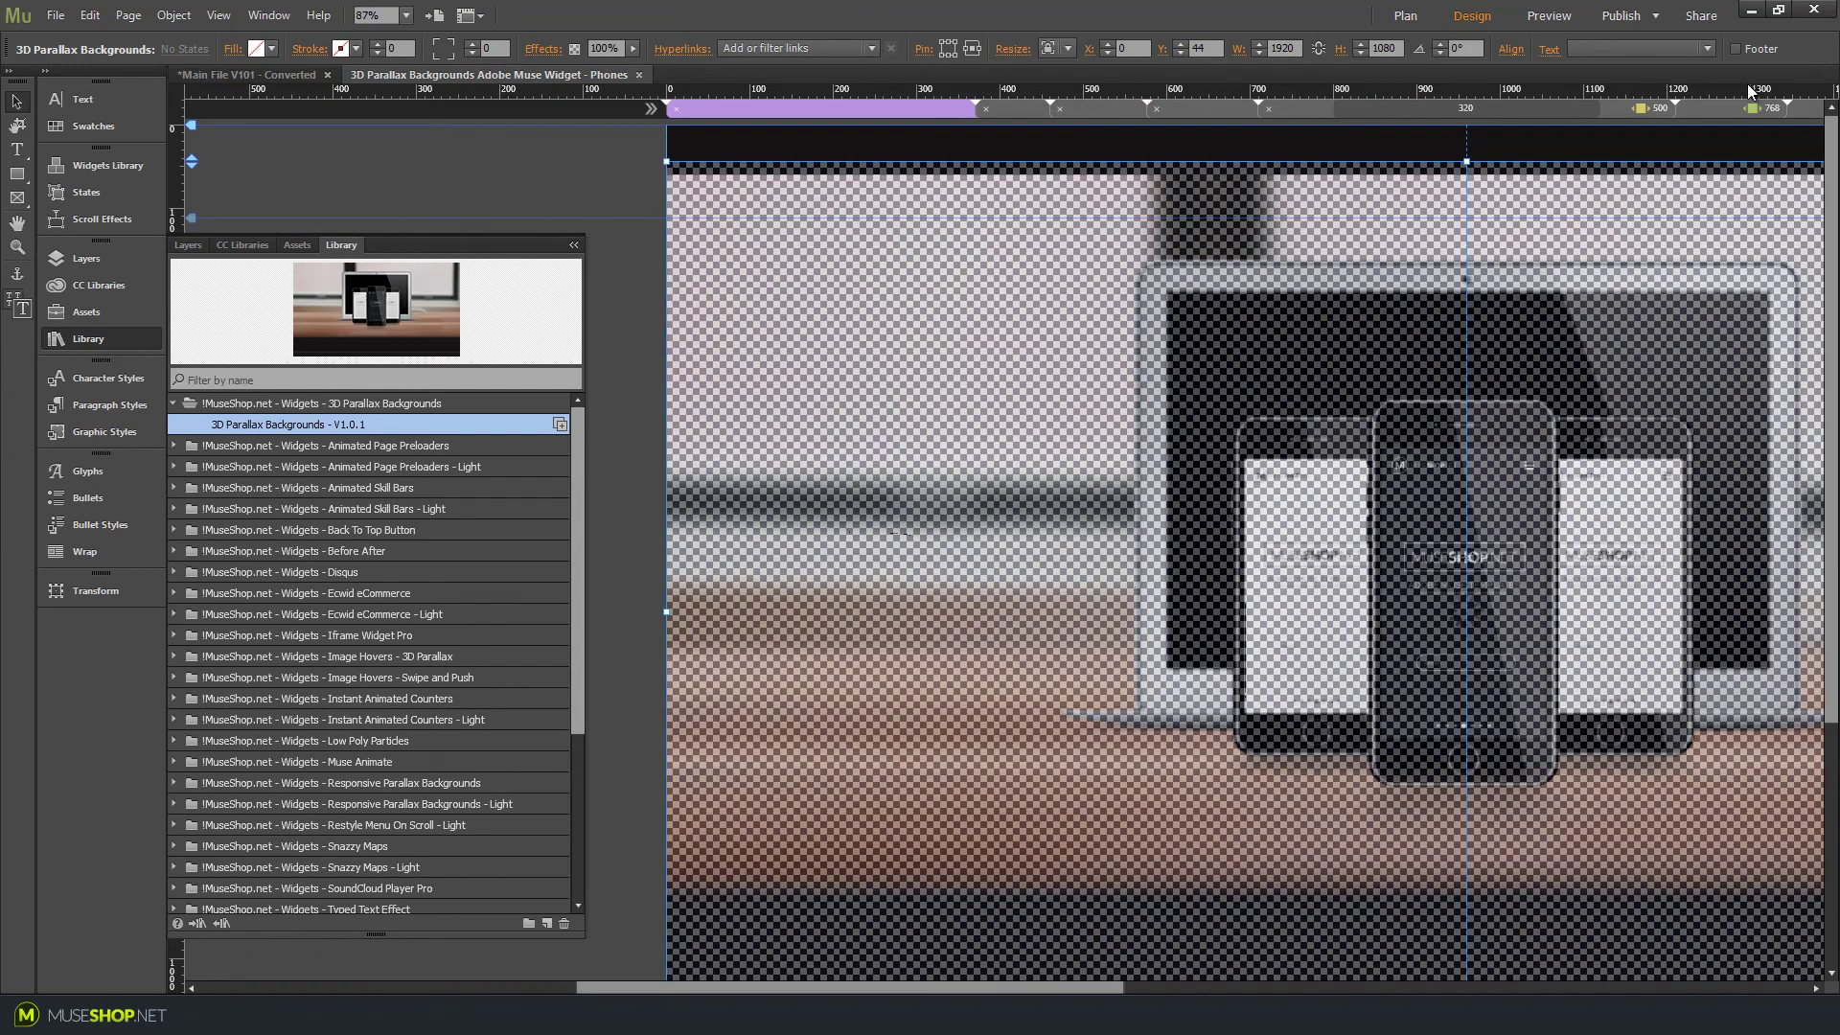
left_click(1199, 156)
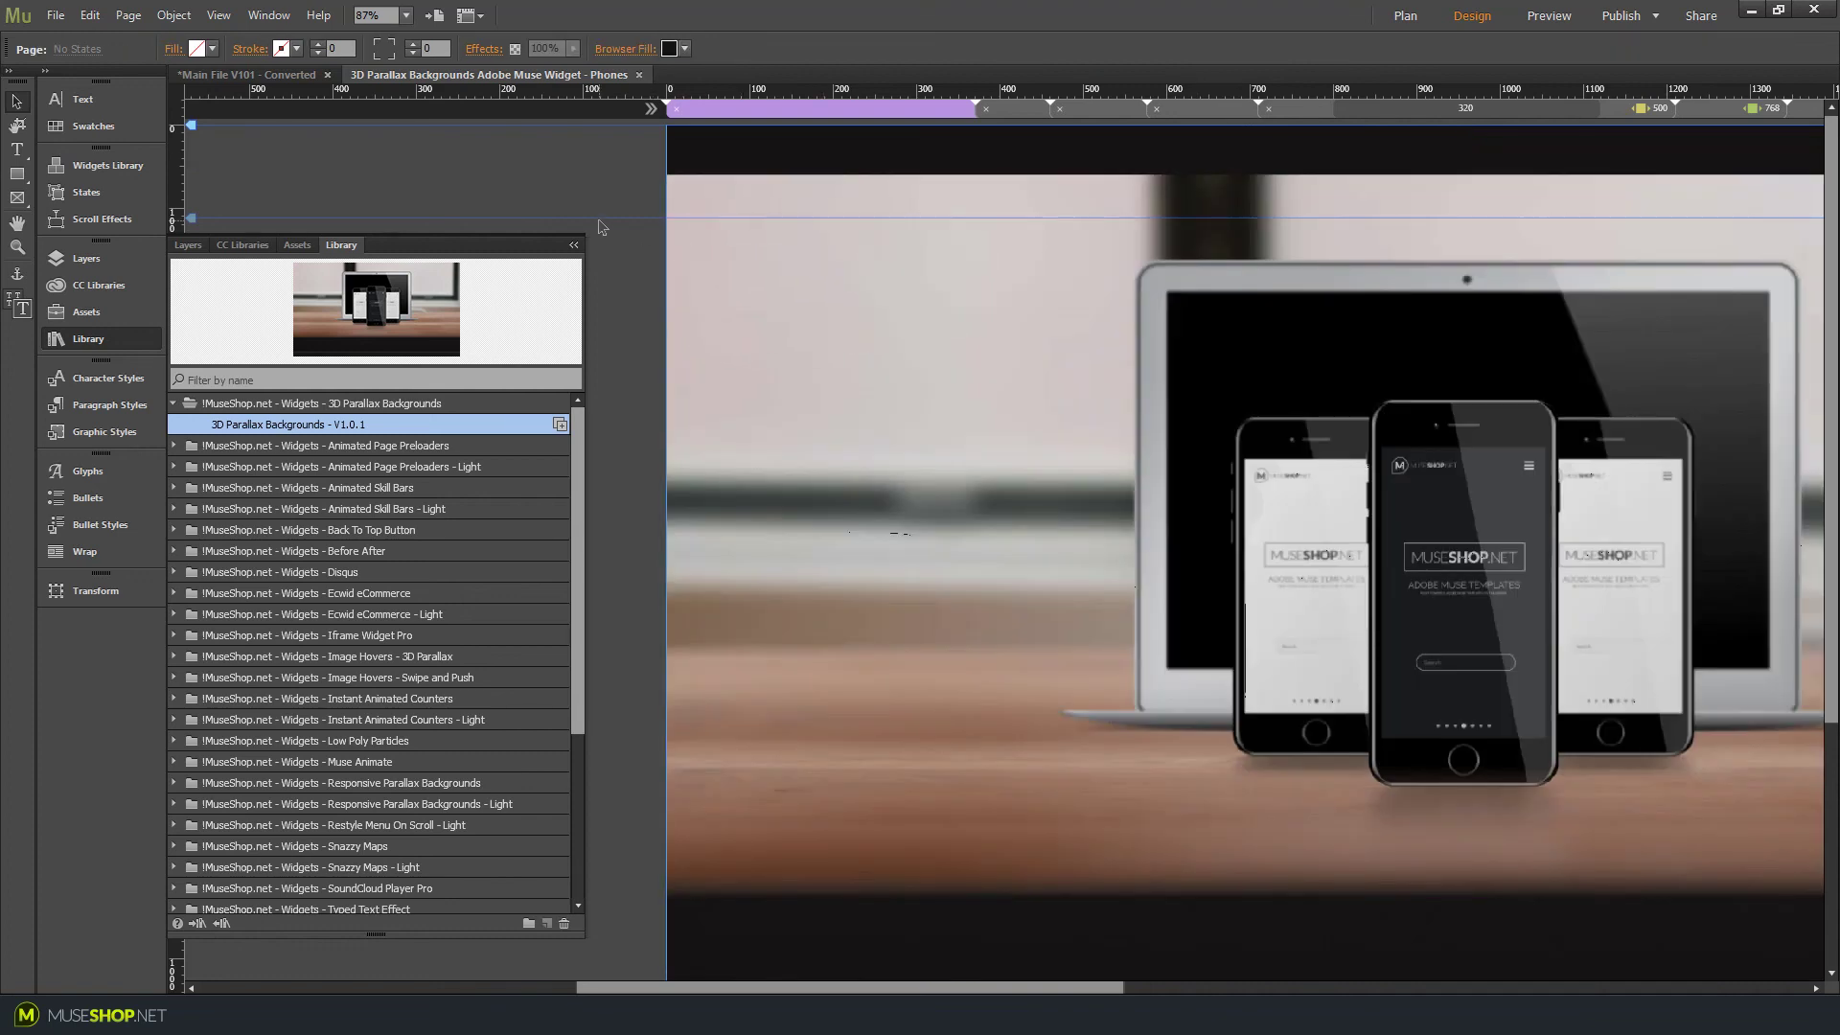
left_click_drag(536, 423, 665, 159)
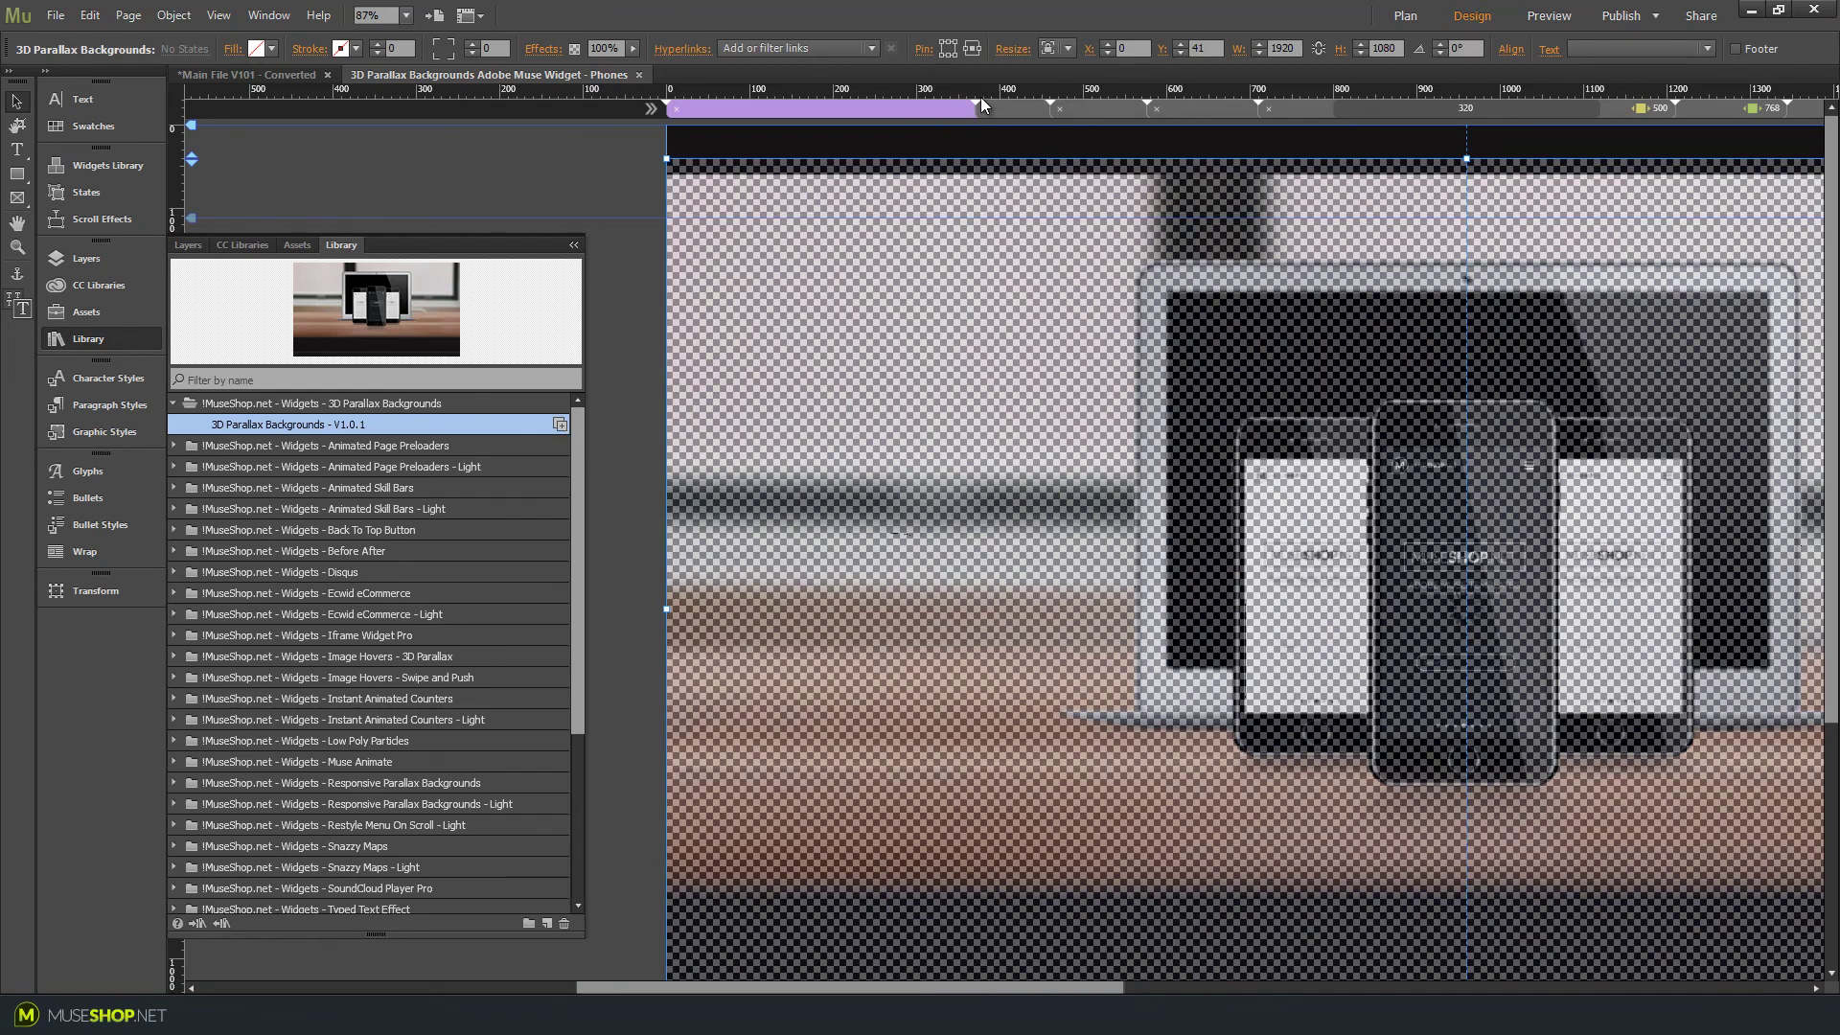
left_click(795, 987)
left_click_drag(795, 990, 983, 987)
left_click(944, 321)
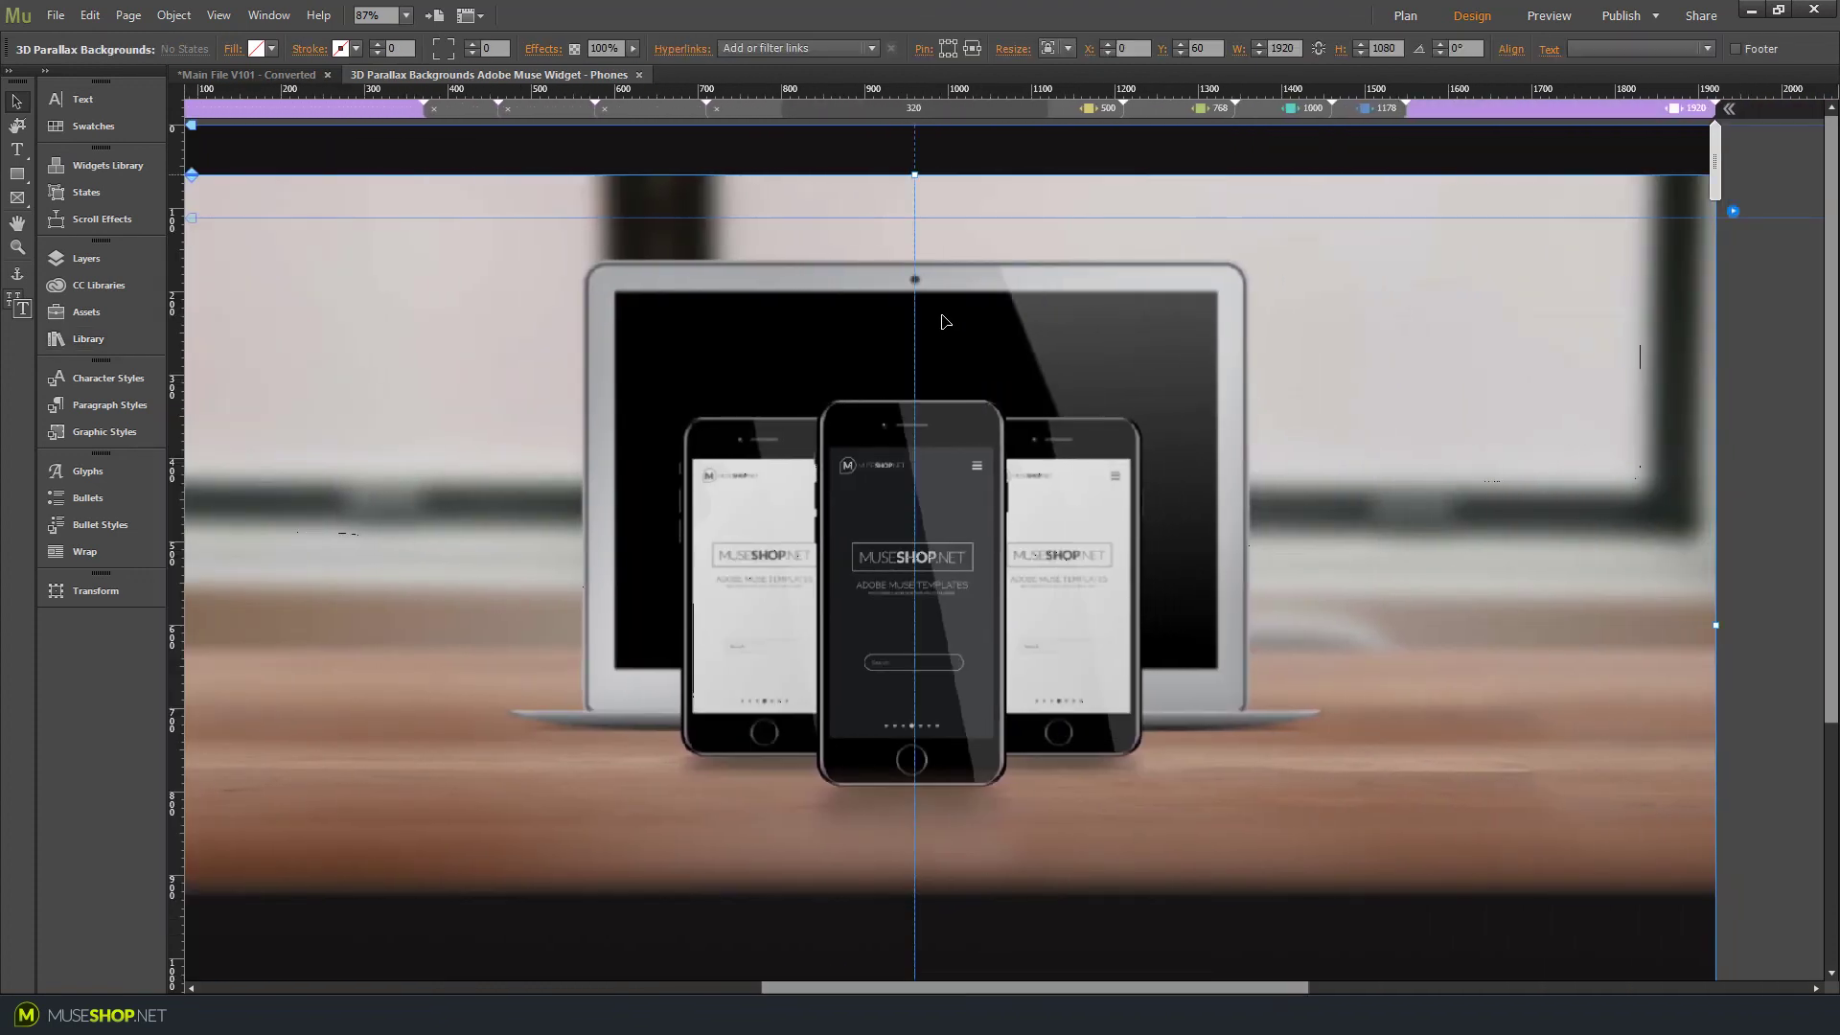